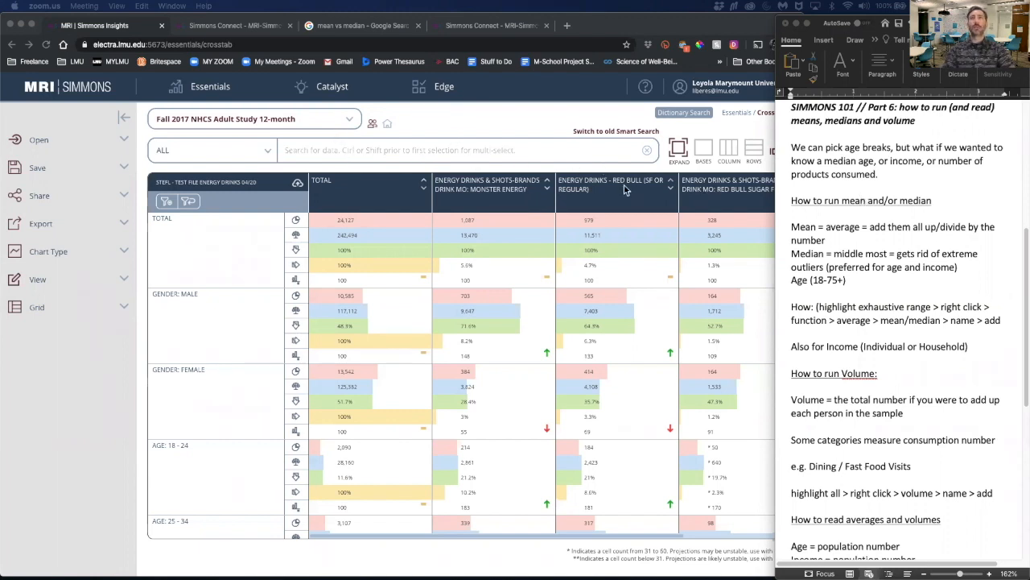
Switch to Chrome and open the Dictionary Search view of the crosstab.
scroll(783, 226, down, 1)
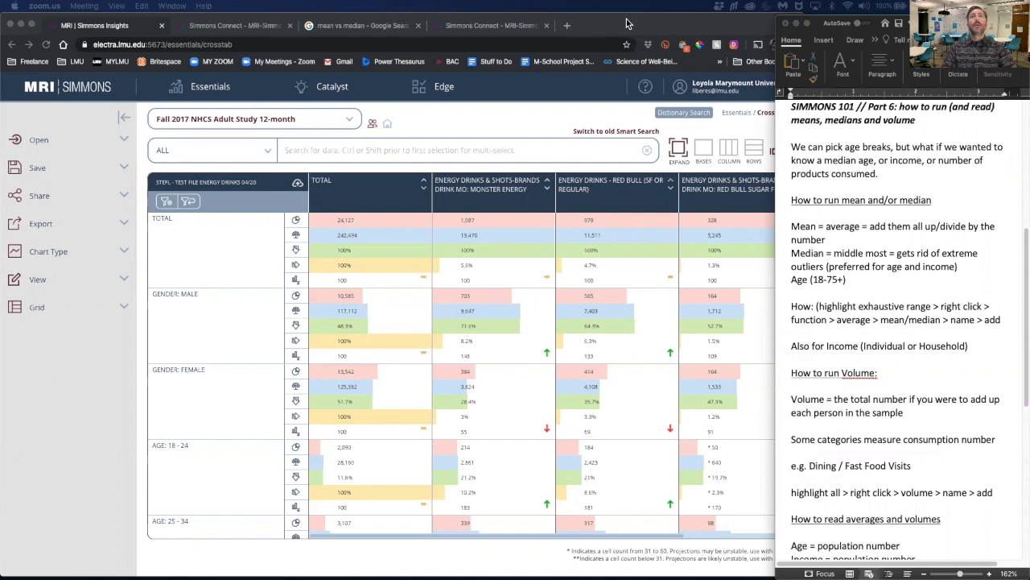
click(730, 23)
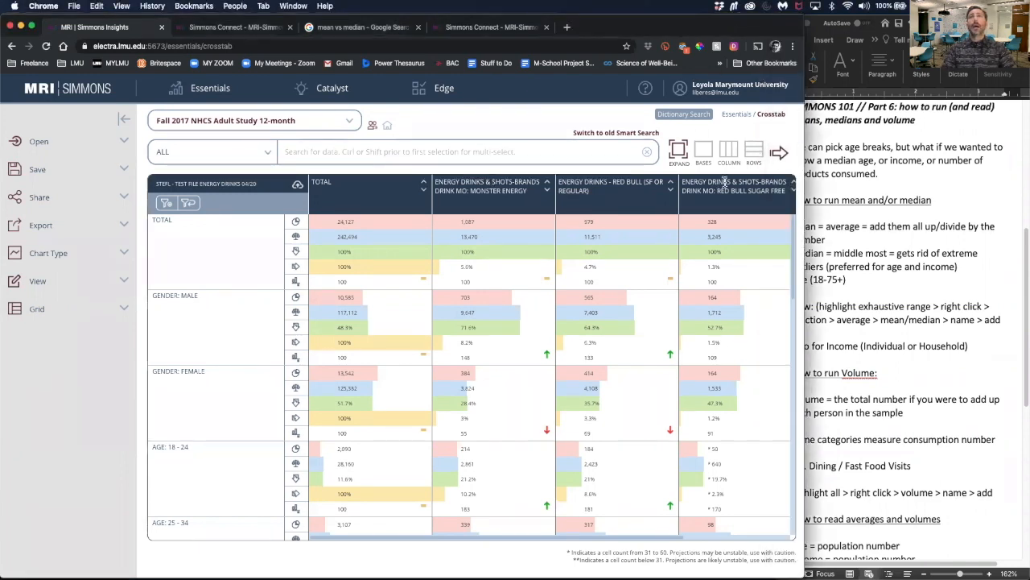
click(684, 114)
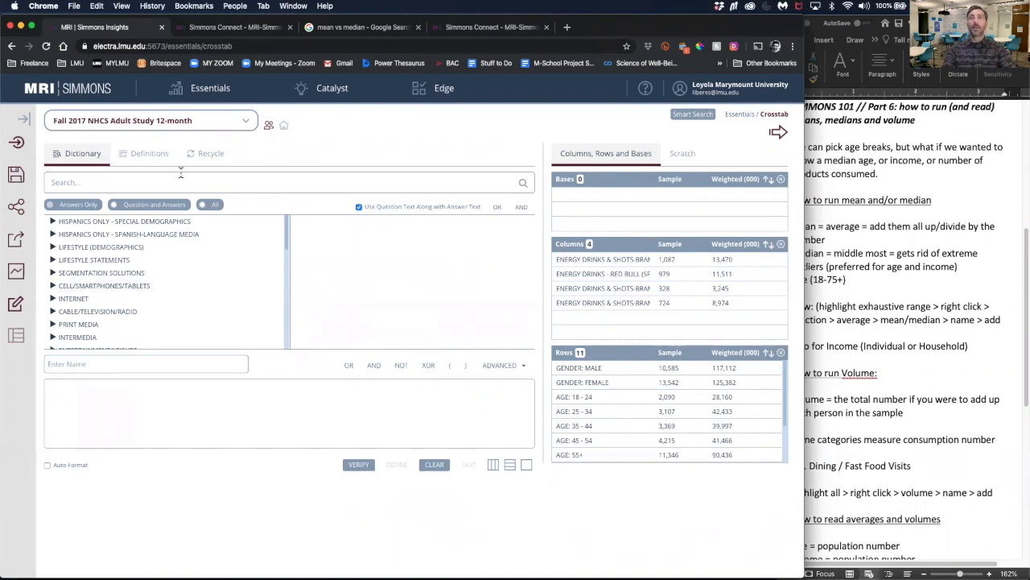
Move the Word notes window aside so it no longer covers the crosstab page in the browser.
scroll(896, 143, down, 1)
scroll(896, 144, down, 1)
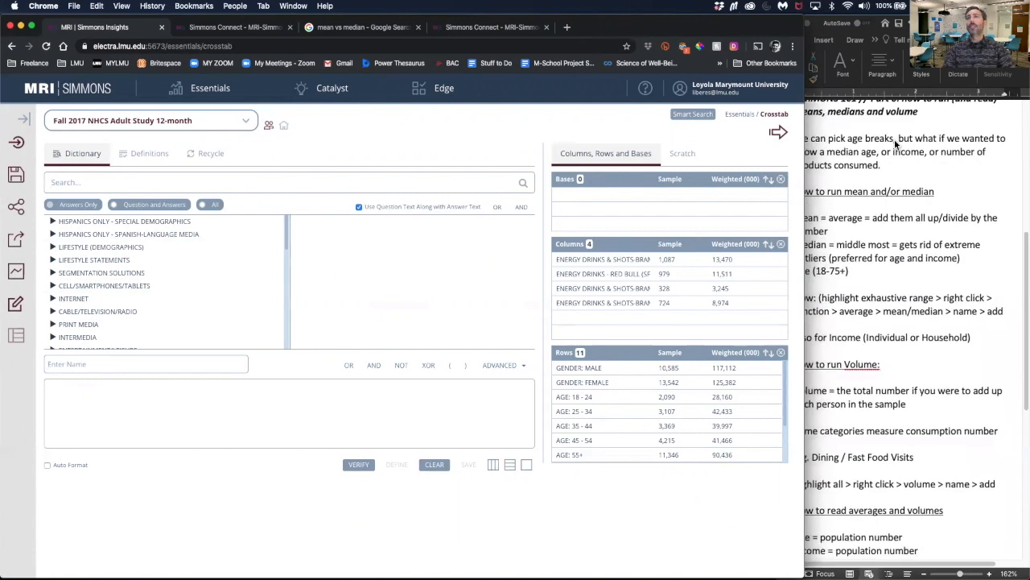
click(896, 143)
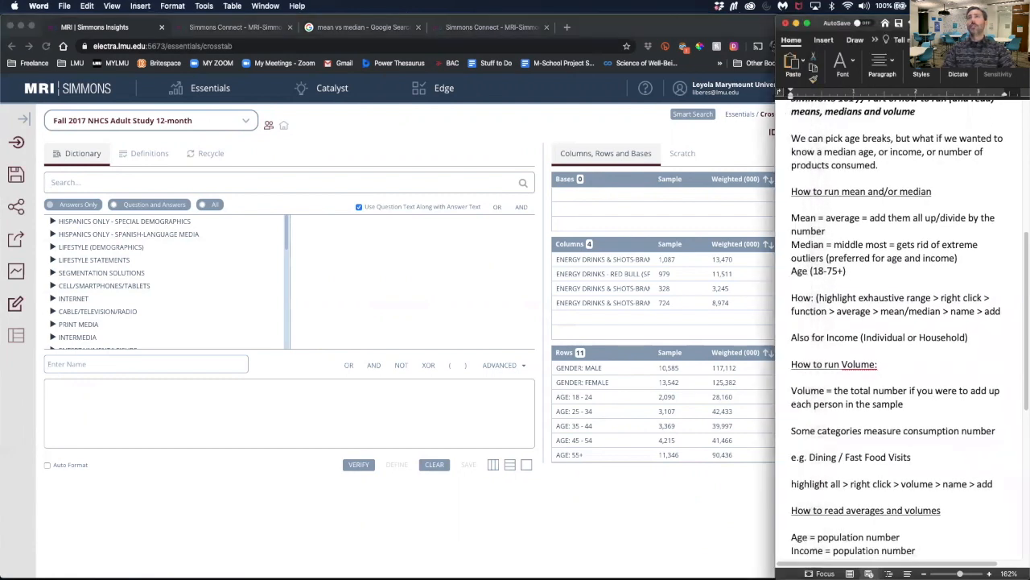
drag(817, 22, 848, 22)
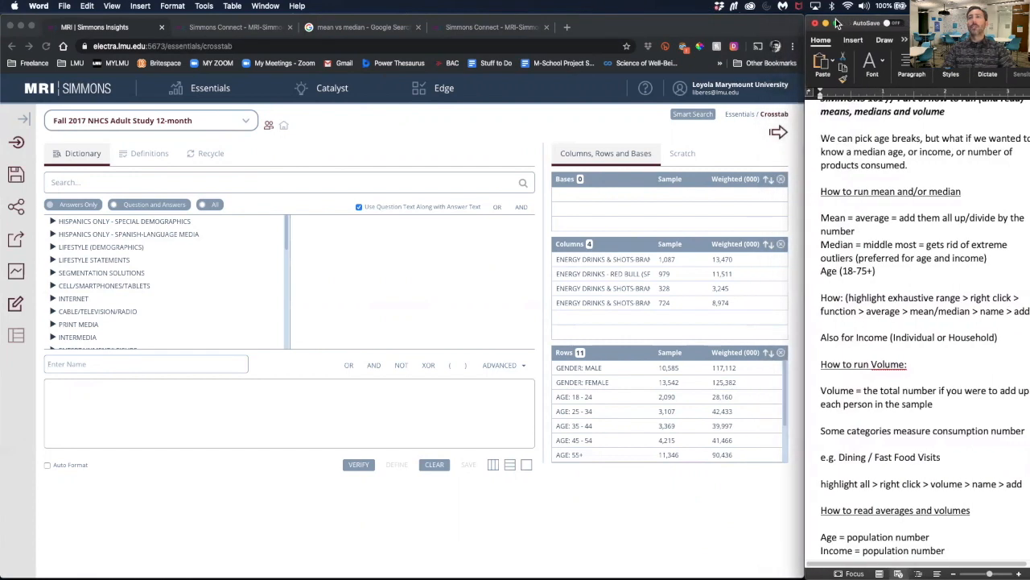
Open the Age question in the dictionary under Lifestyle (Demographics), Demographics (Personal Information).
click(79, 182)
click(53, 249)
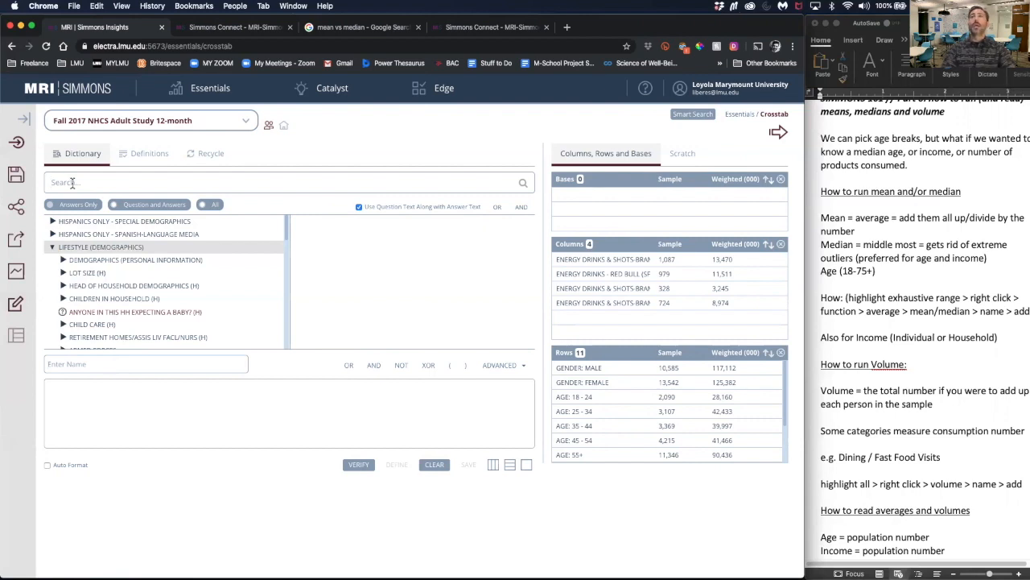
click(62, 260)
click(85, 288)
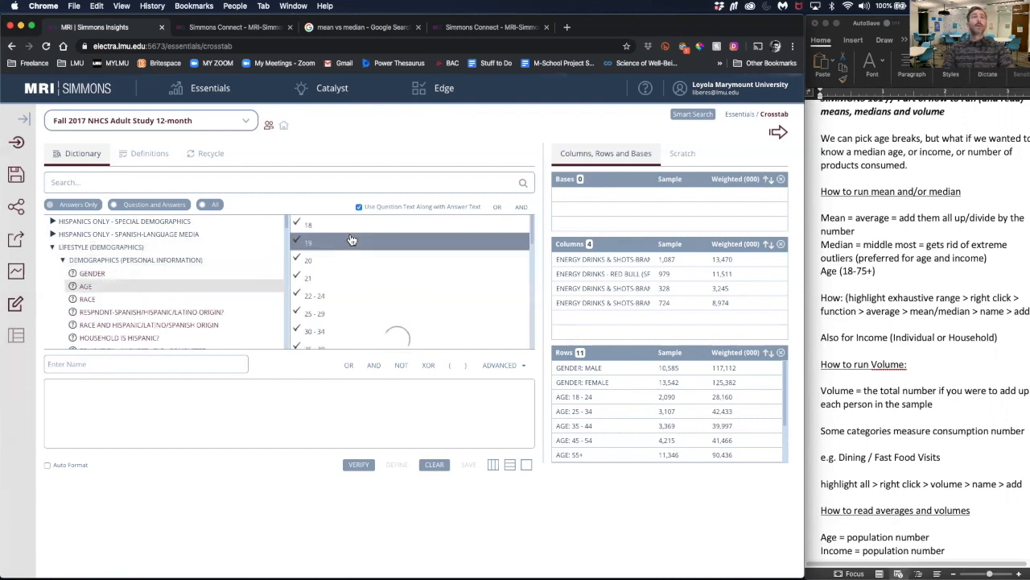
Select the full range of individual age answers from 18 through 75+.
click(304, 225)
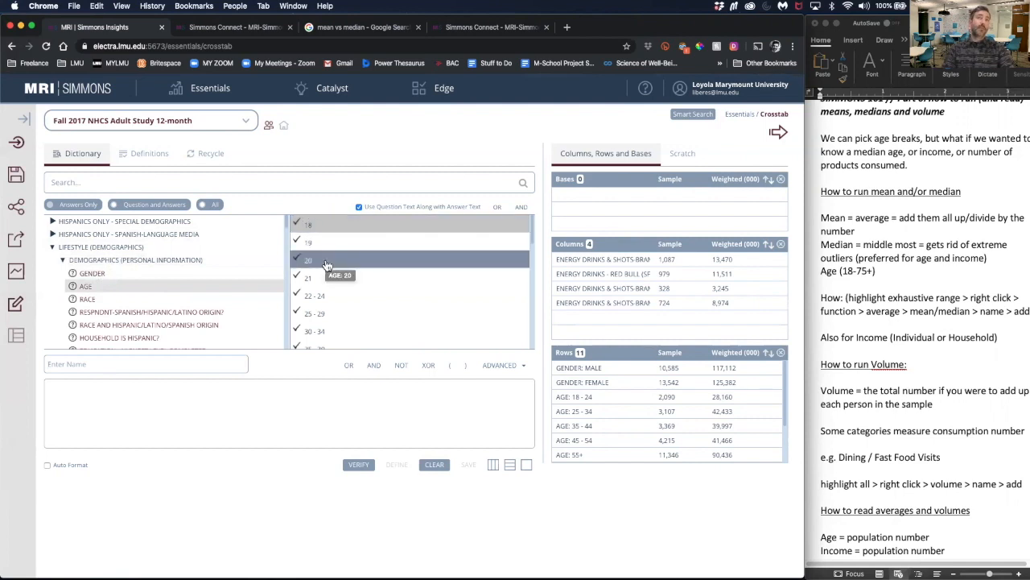
scroll(328, 263, down, 3)
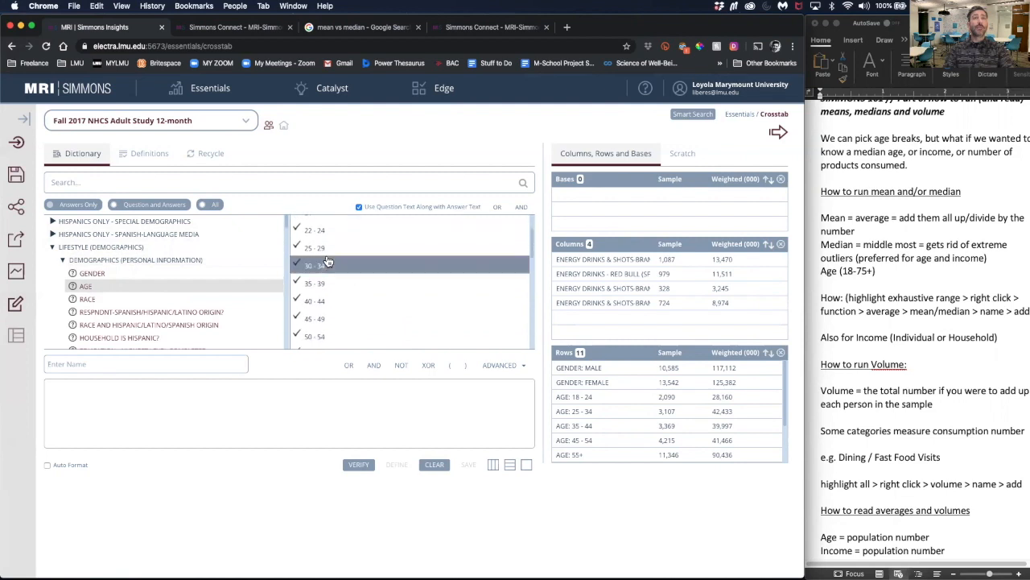
scroll(327, 263, down, 2)
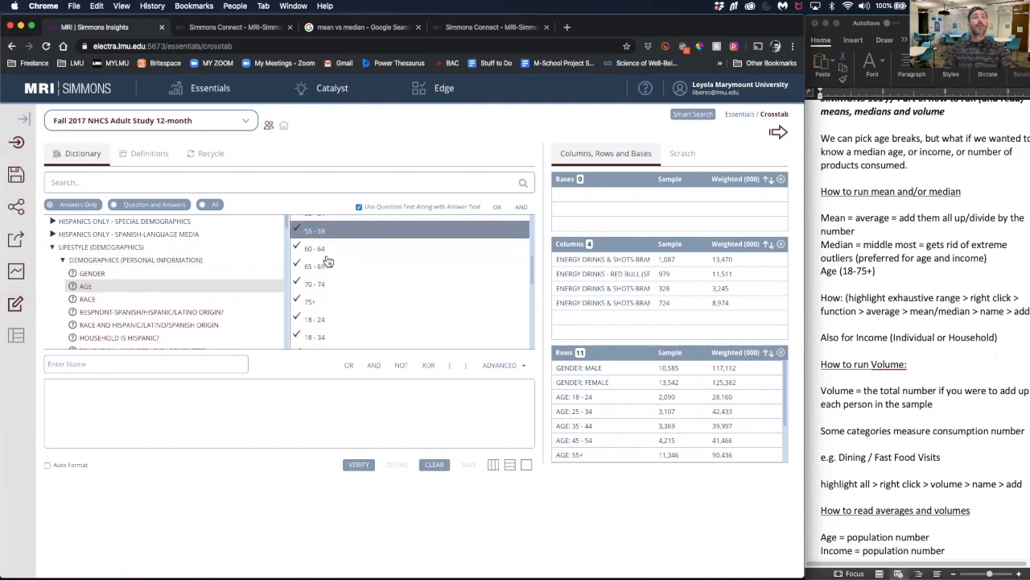
scroll(313, 227, up, 5)
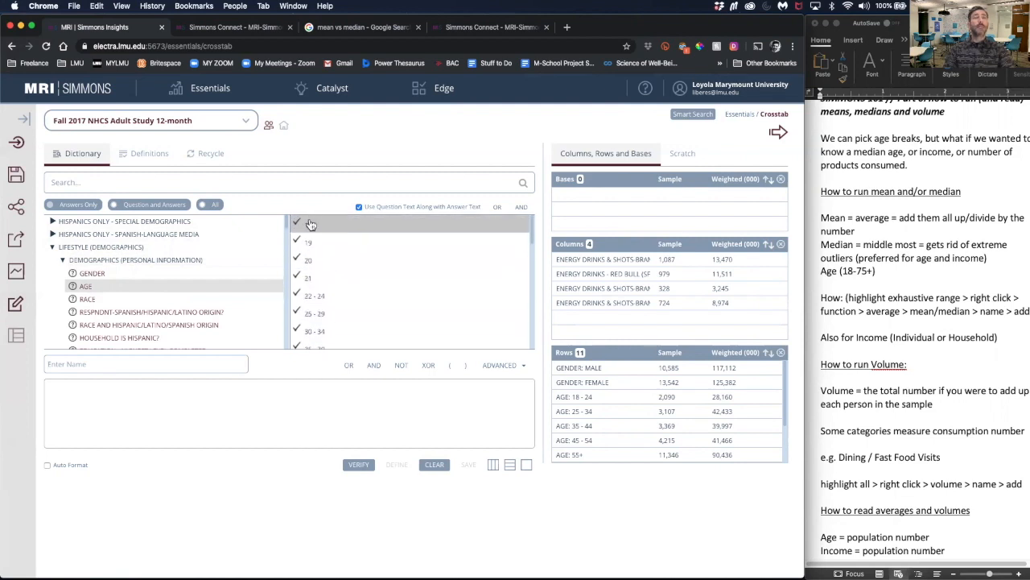
scroll(324, 295, down, 3)
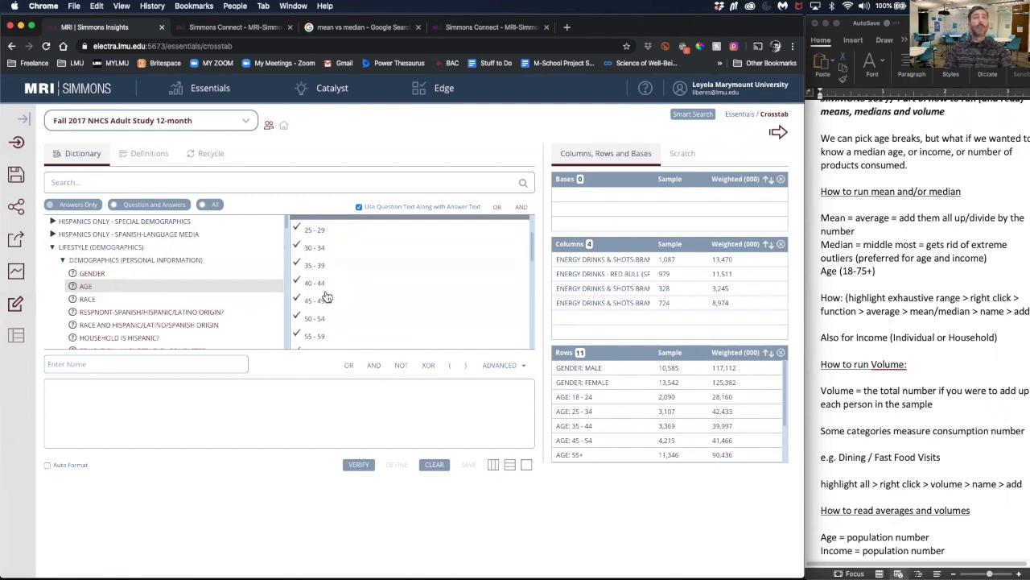
scroll(326, 296, down, 2)
shift+click(311, 276)
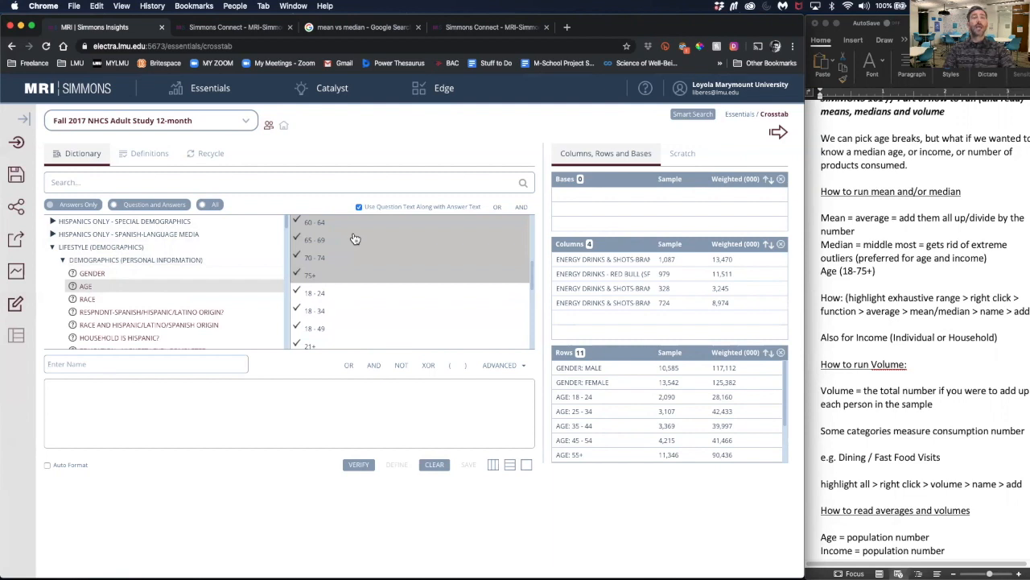
scroll(354, 239, up, 4)
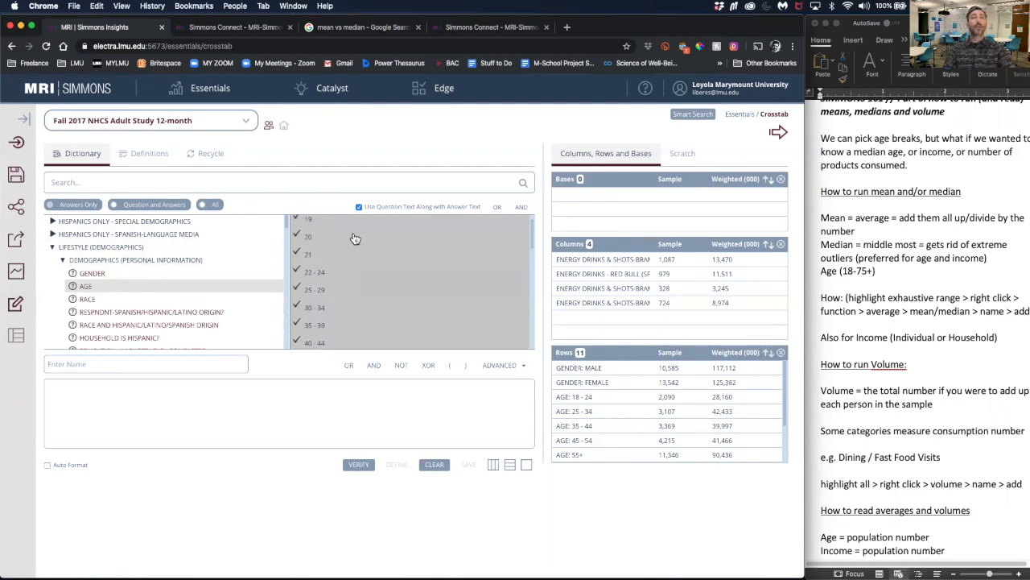
scroll(354, 238, down, 2)
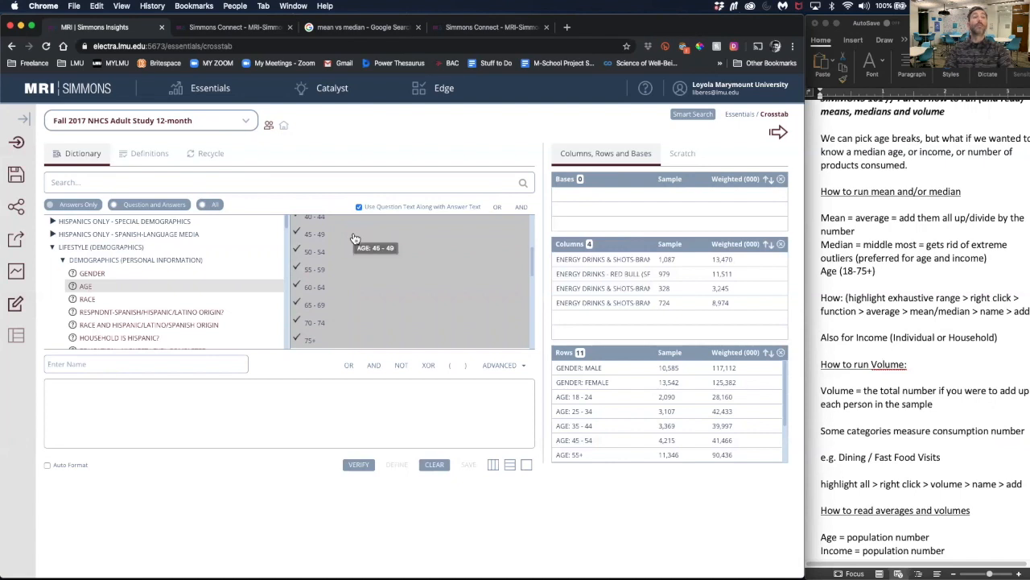
Create a median average function from the selected ages, title it MEDIAN AGE, and add it to the crosstab rows.
right_click(354, 238)
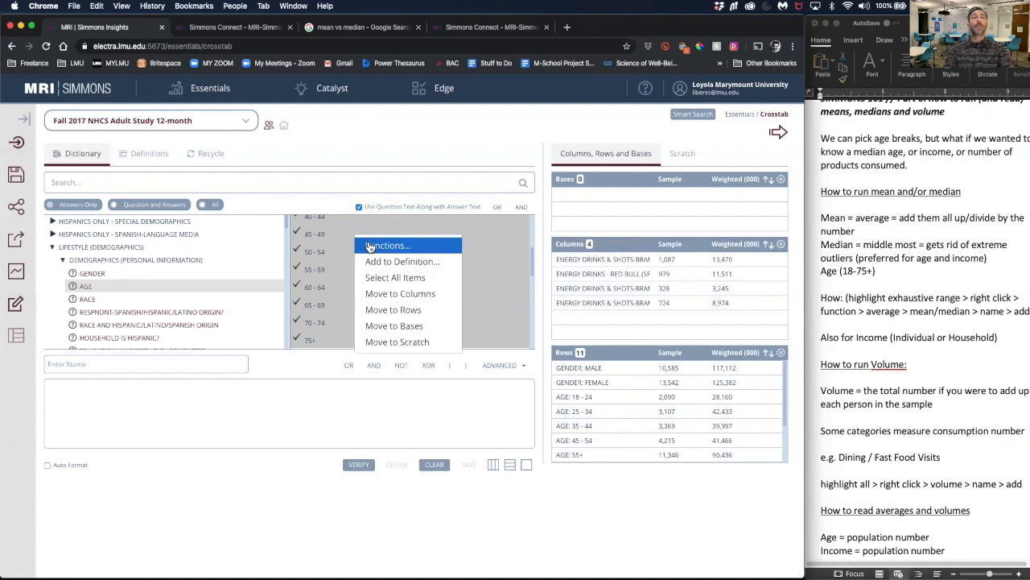
click(370, 247)
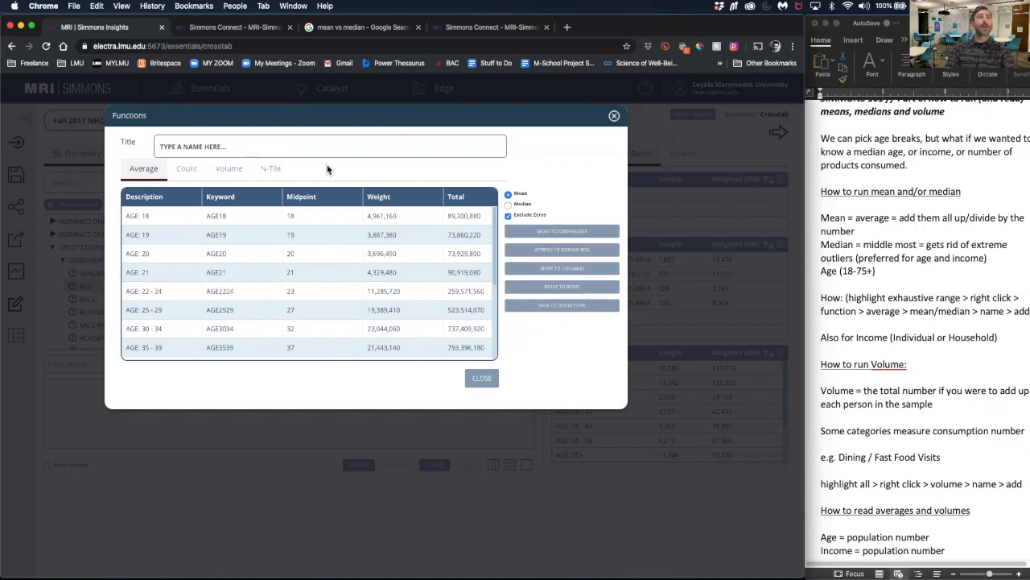
click(508, 205)
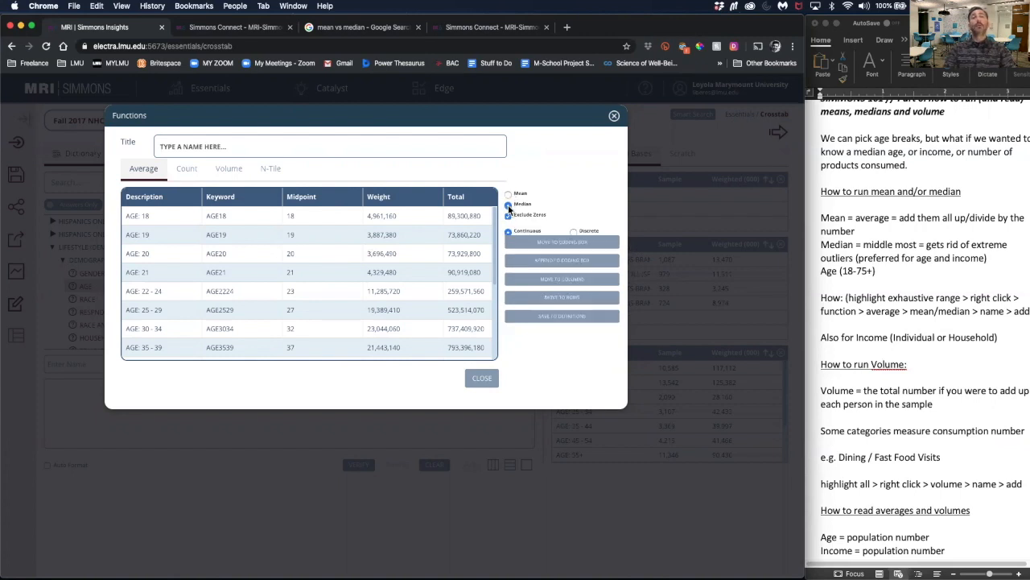
click(251, 141)
text(MEDIAN AGE)
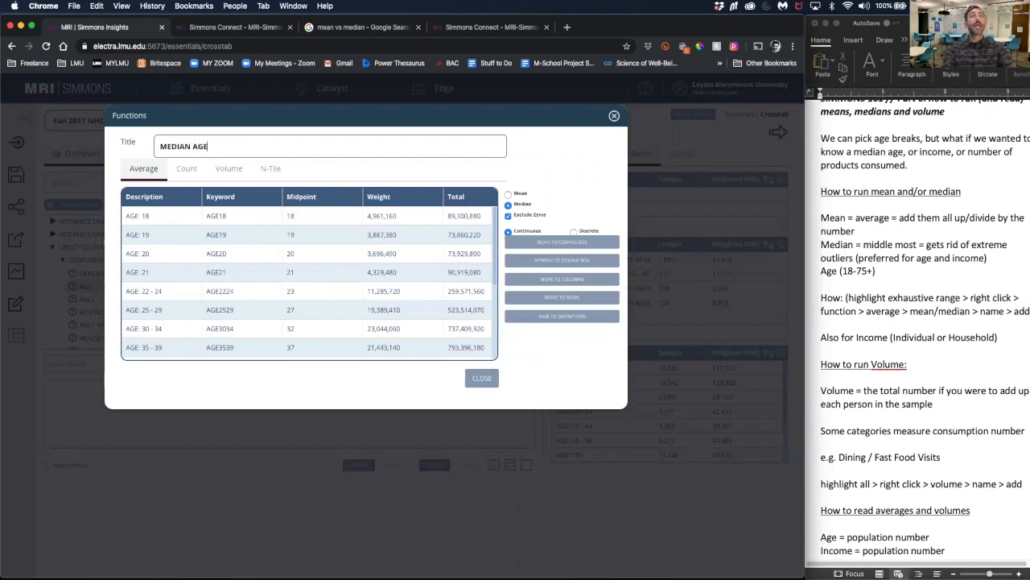
click(553, 299)
click(614, 115)
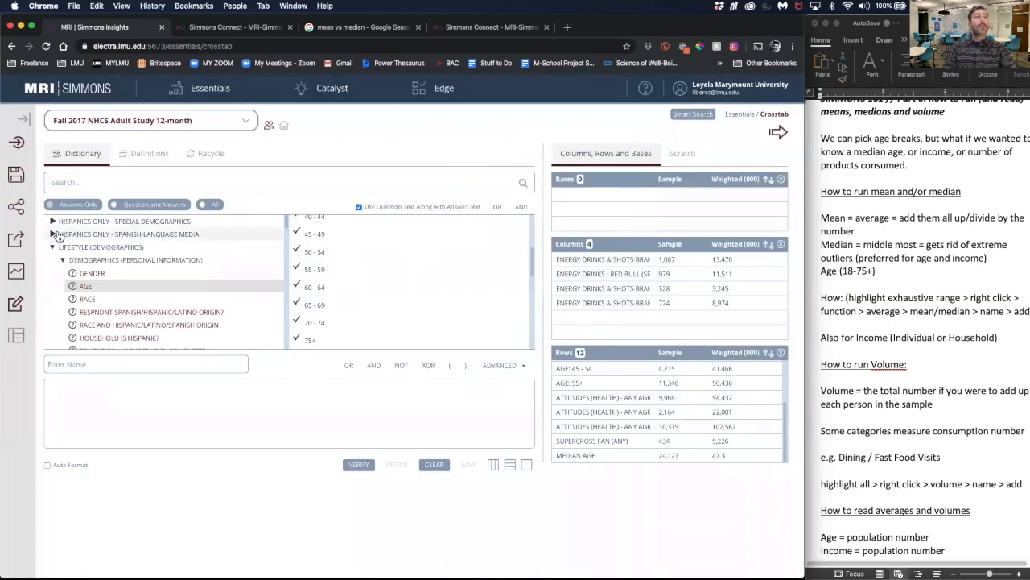
Open the Household Income question in the personal information demographics, after viewing the Individual Employment Income answers.
scroll(137, 322, down, 5)
scroll(135, 322, down, 4)
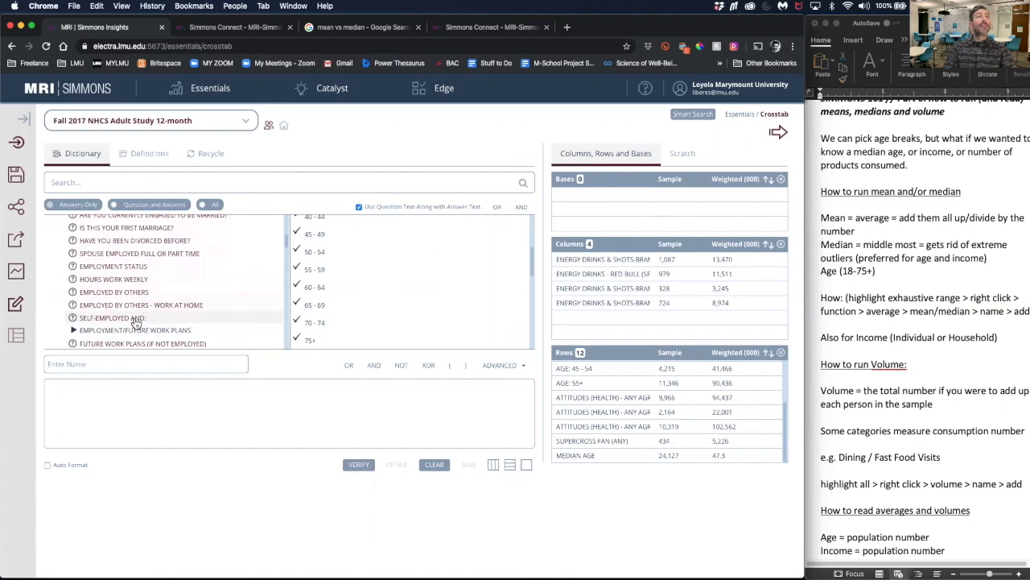
scroll(136, 322, down, 1)
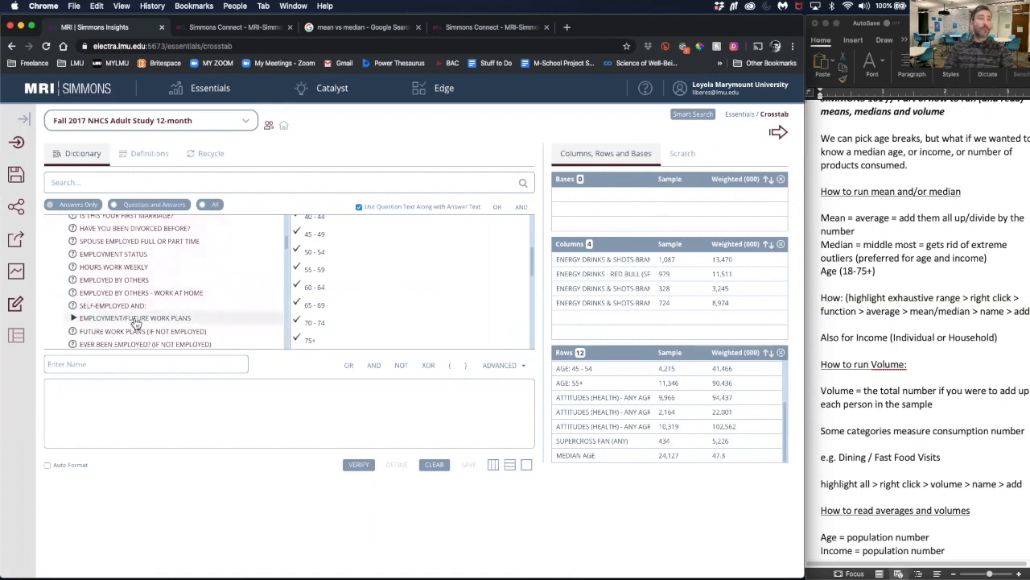
scroll(135, 318, down, 3)
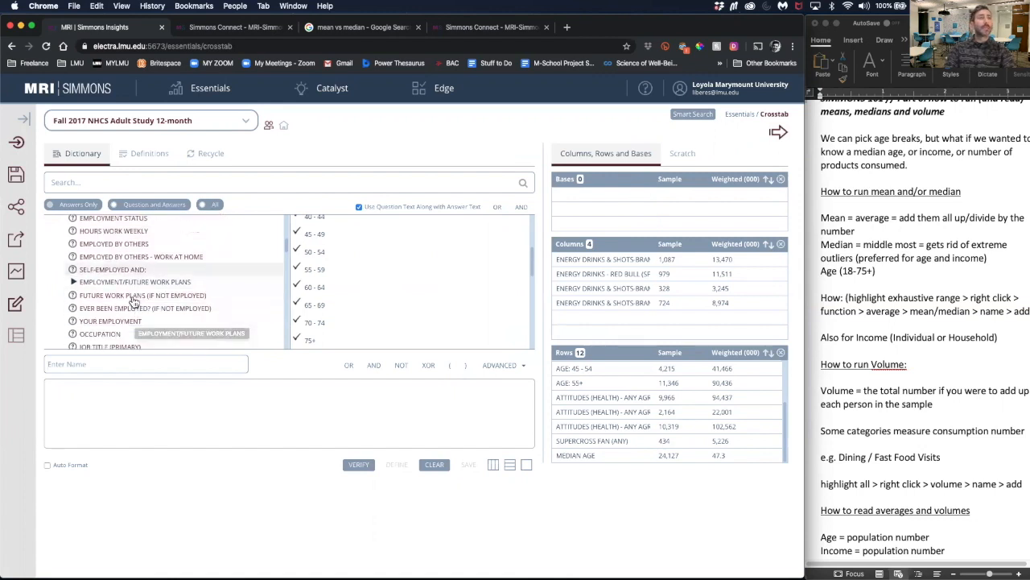
scroll(145, 280, down, 3)
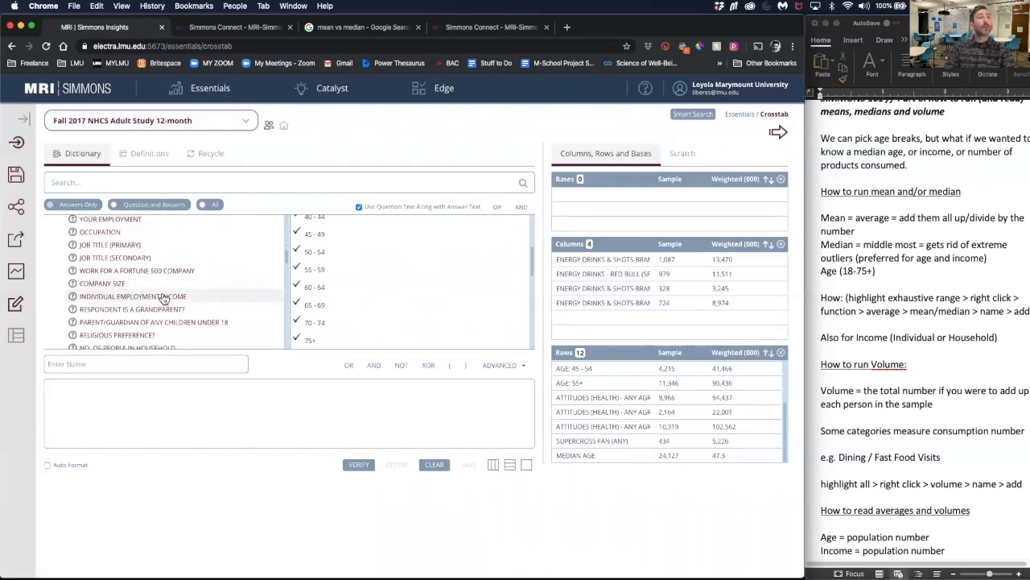
scroll(161, 298, down, 2)
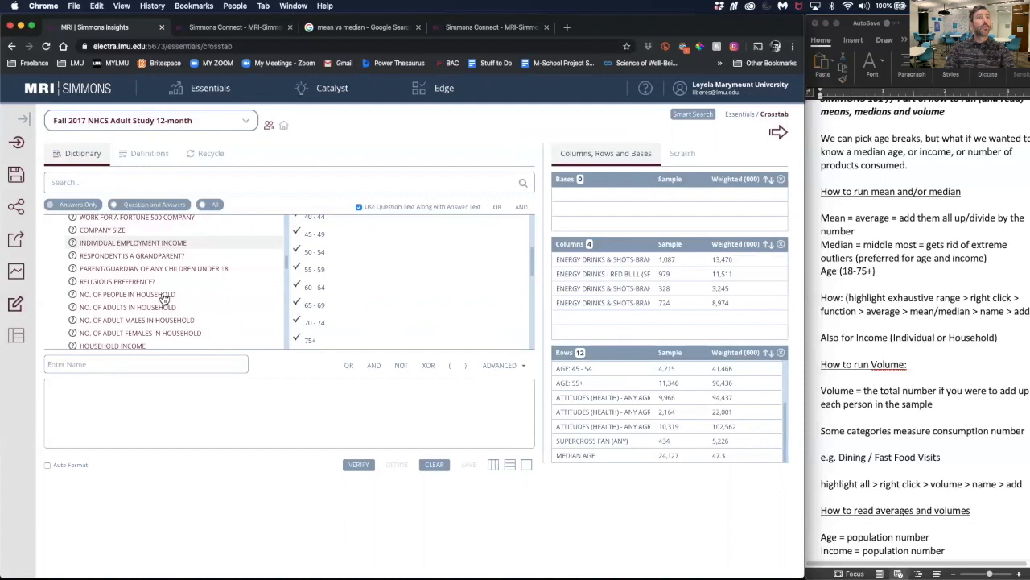
scroll(138, 300, down, 2)
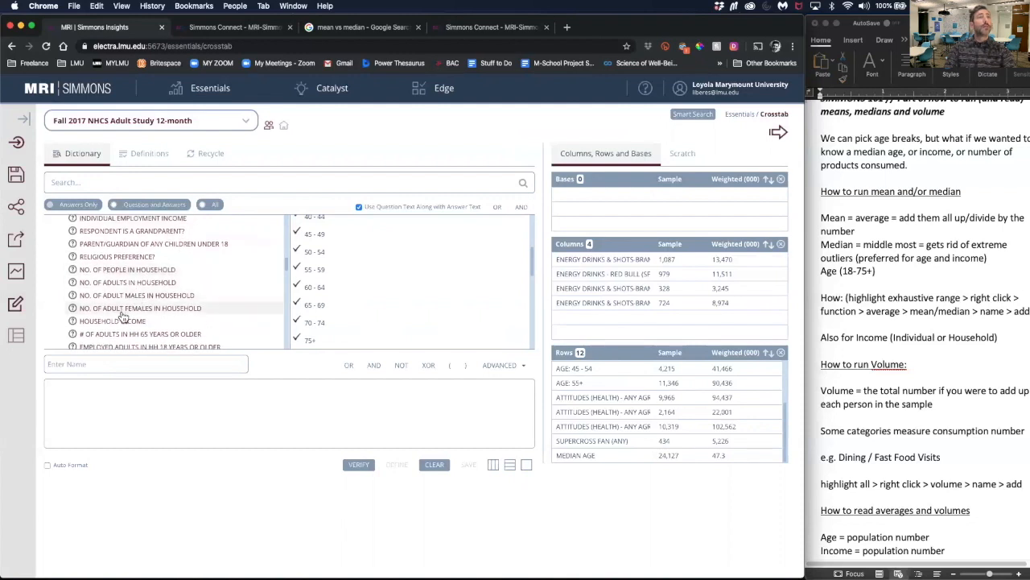
scroll(113, 290, up, 2)
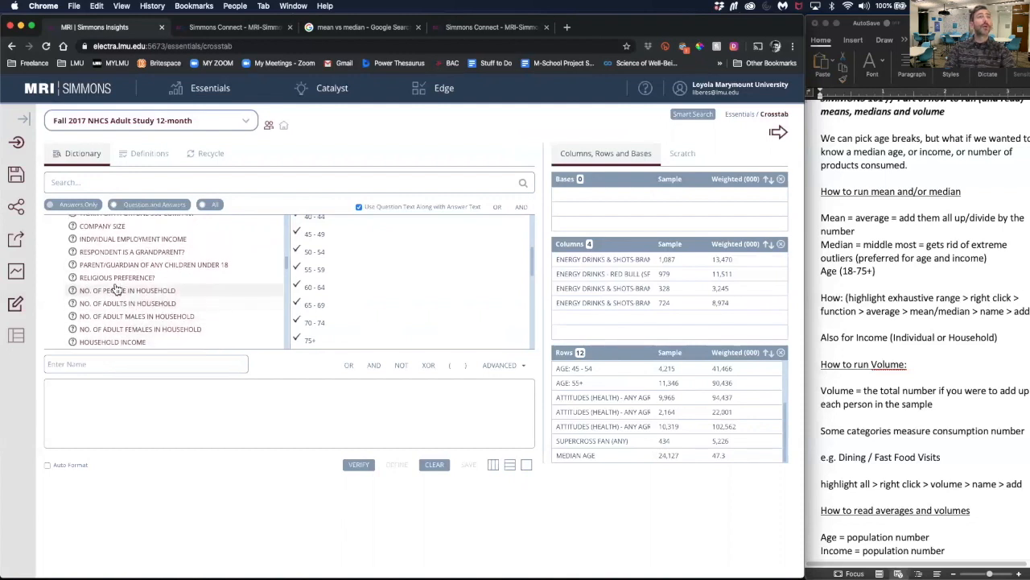
click(116, 242)
scroll(119, 266, down, 3)
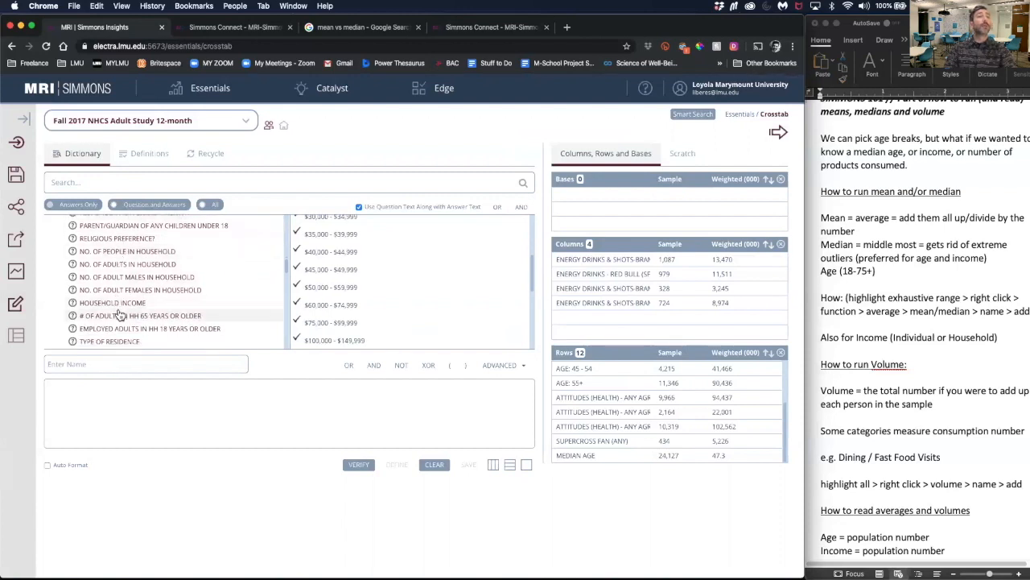
click(125, 304)
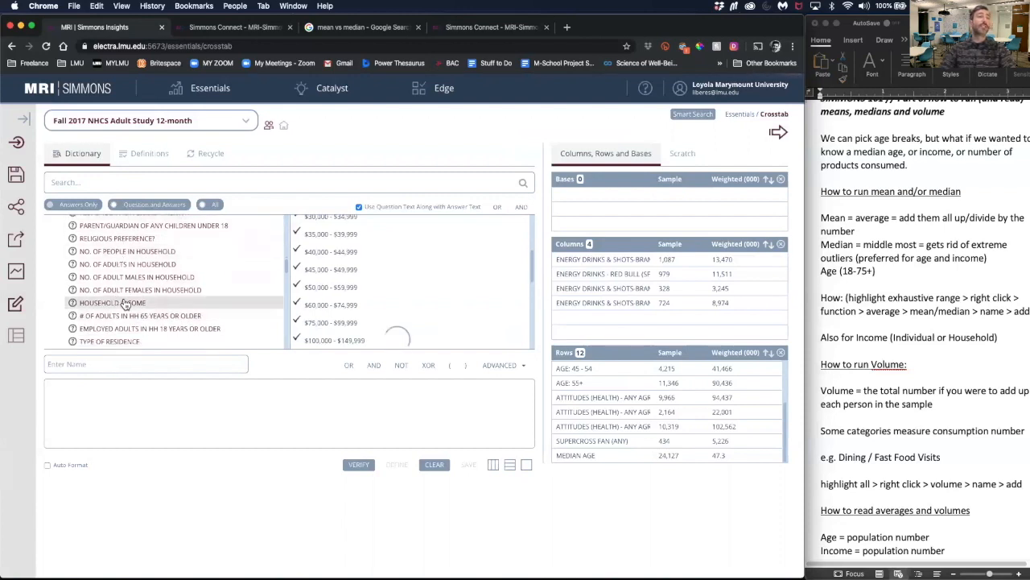
Select the full range of individual household income answers from LESS THAN $5,000 through $500,000 OR MORE.
scroll(371, 269, up, 5)
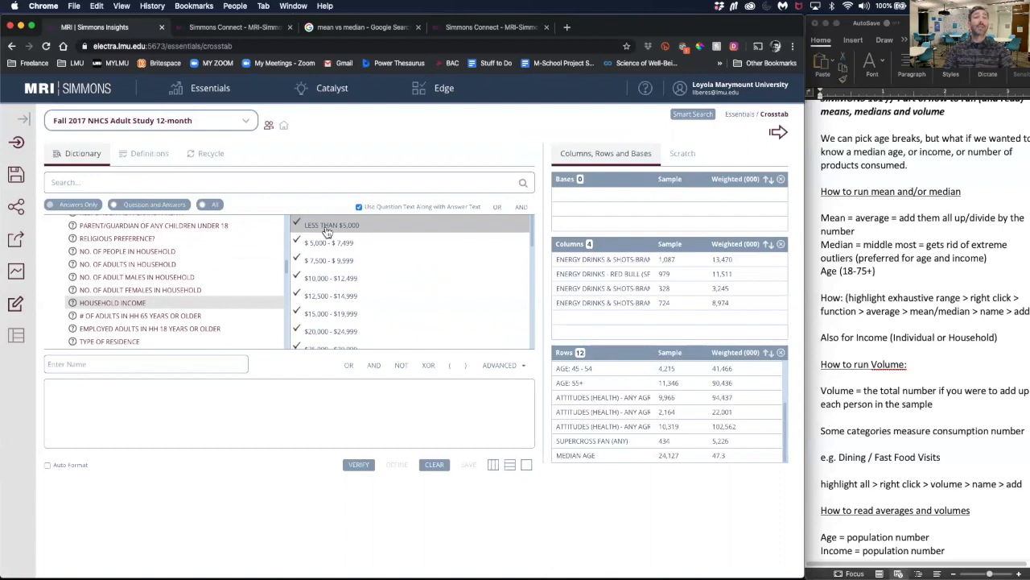
scroll(396, 254, down, 1)
scroll(396, 253, up, 1)
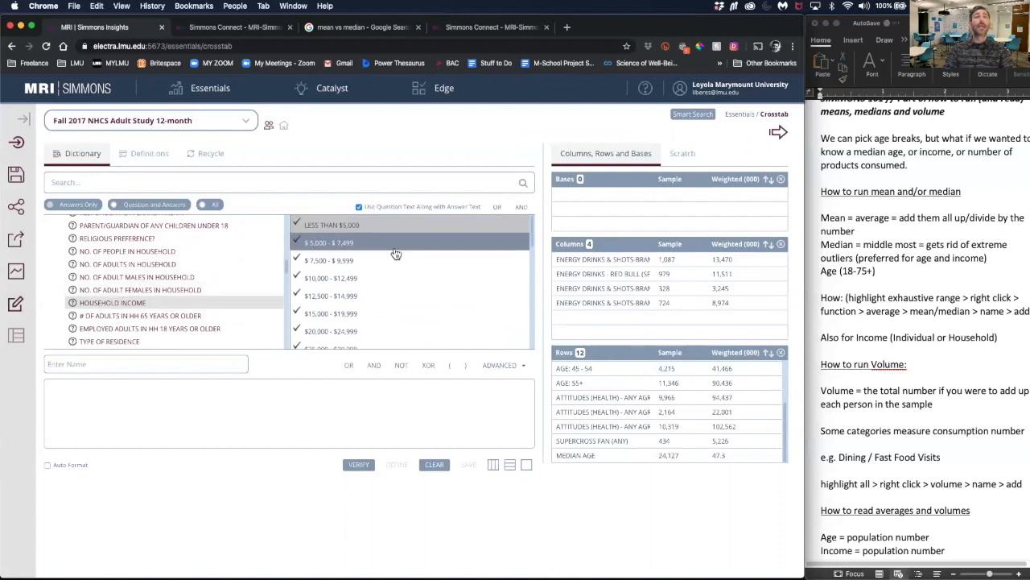
scroll(396, 254, down, 5)
scroll(396, 254, down, 5)
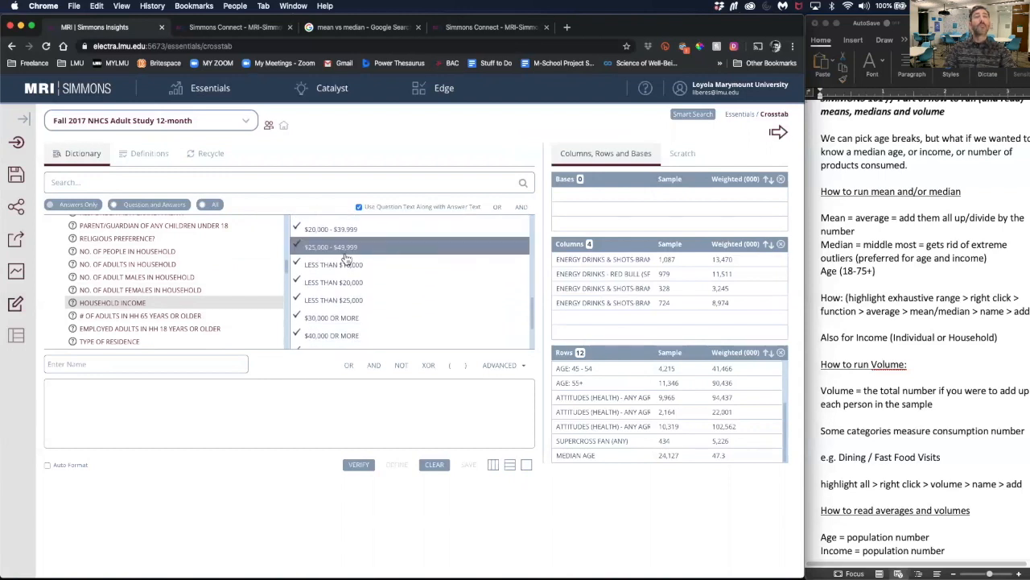
scroll(346, 248, up, 2)
scroll(346, 248, up, 10)
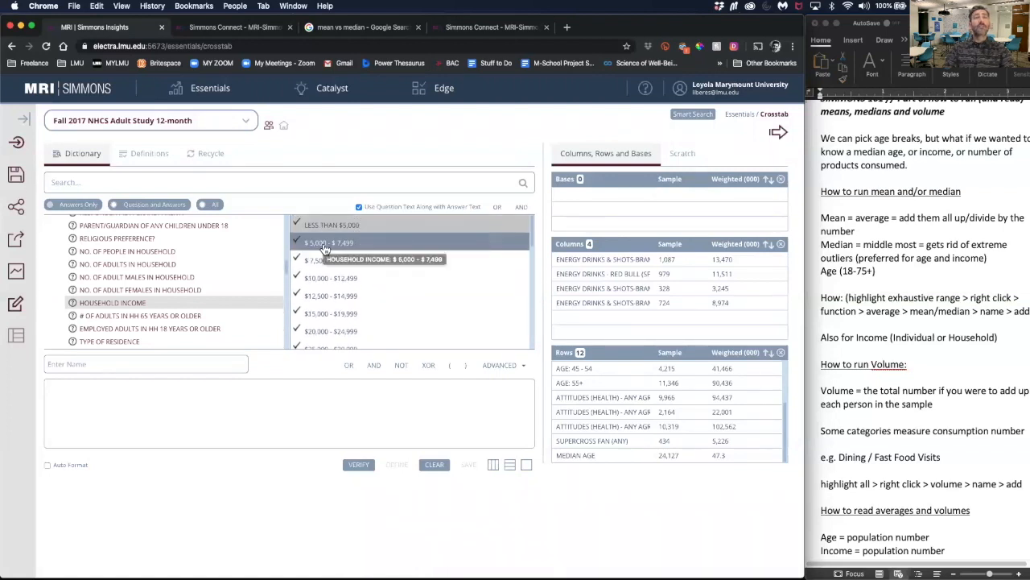
scroll(334, 229, down, 7)
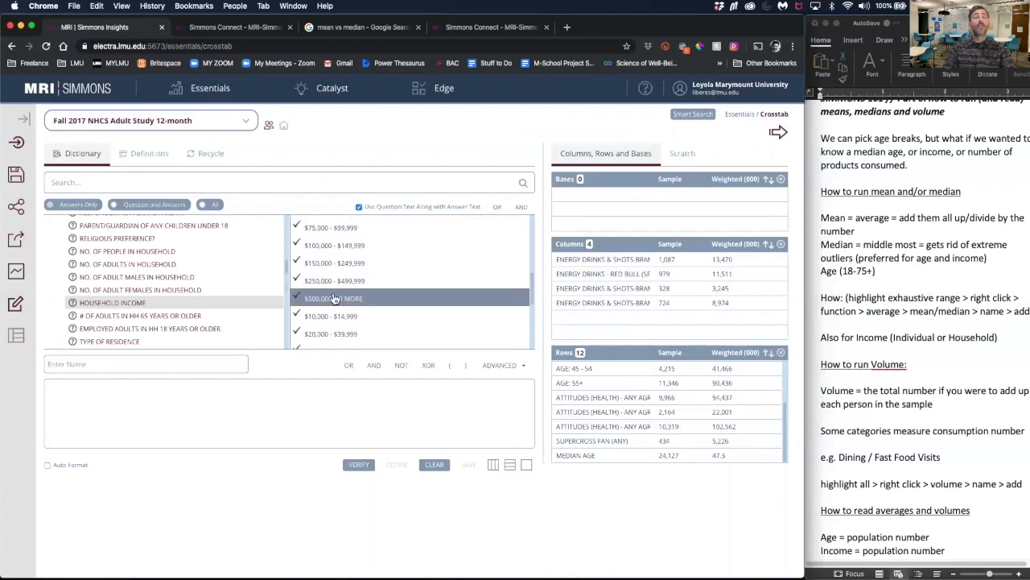
shift+click(334, 298)
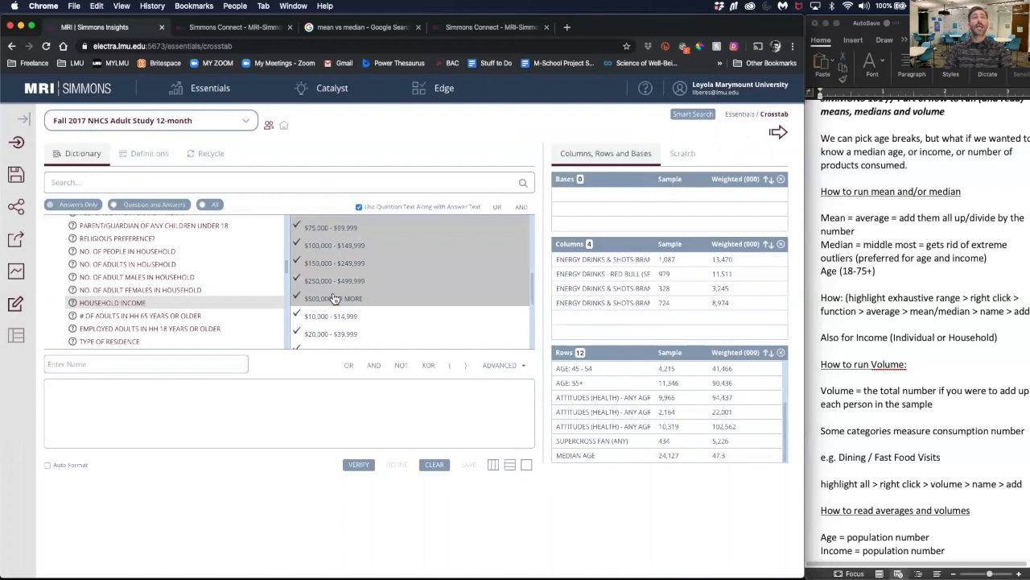
Create a median average function from the selected incomes, title it MEDIAN INCOME, and add it to the crosstab rows.
right_click(342, 243)
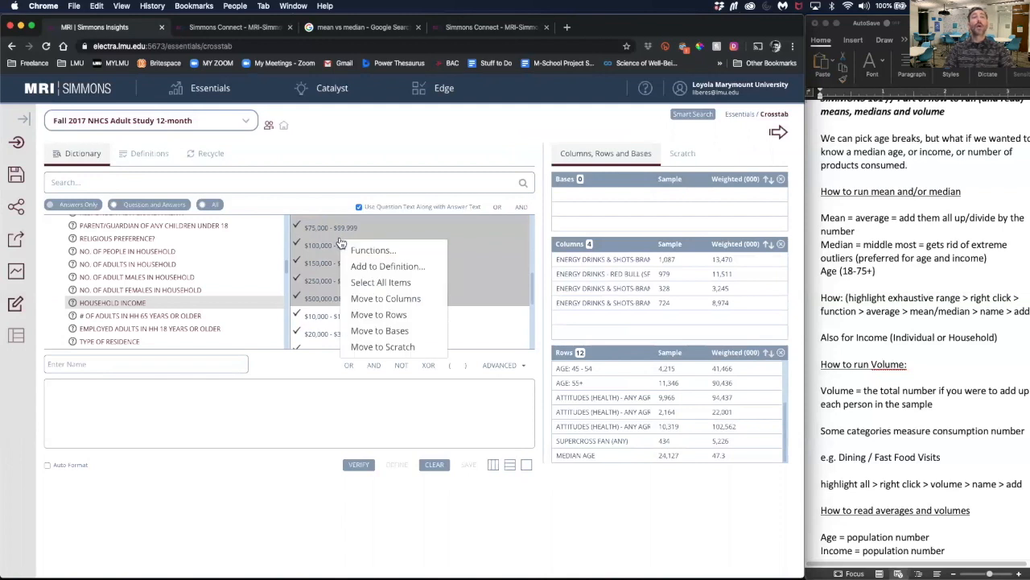
click(363, 249)
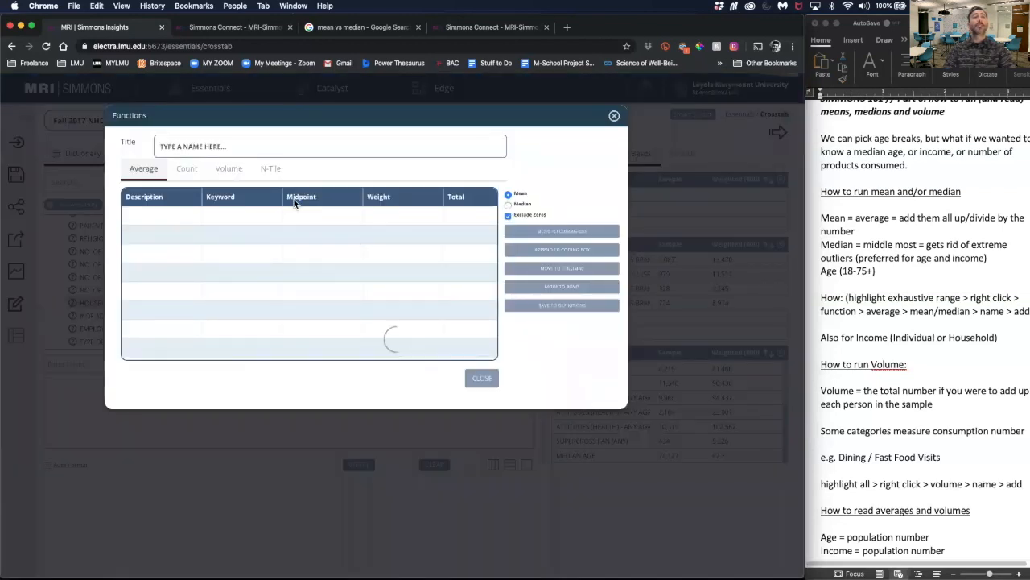
click(508, 205)
click(260, 148)
text(MEDIAN INCOME)
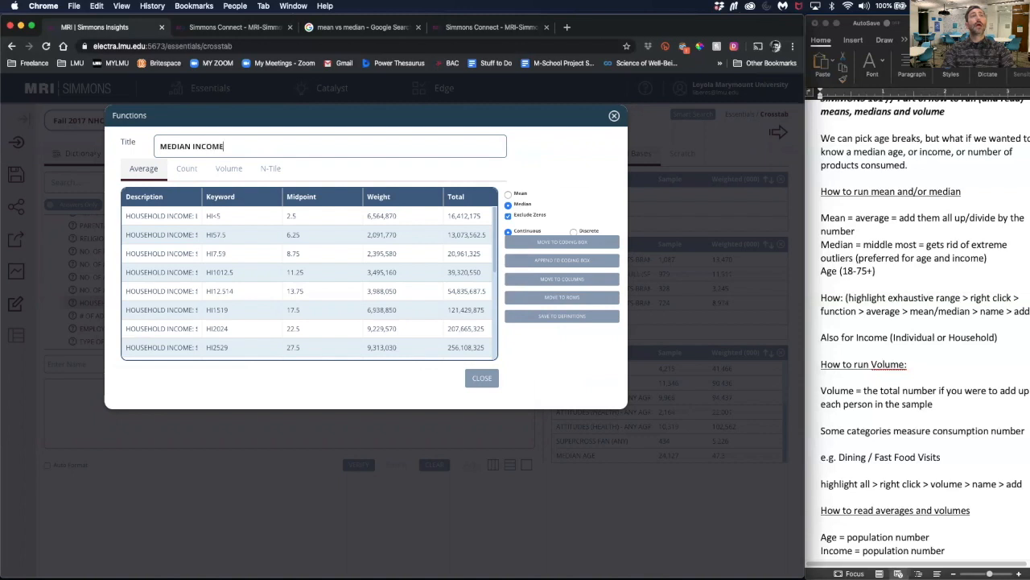
click(563, 298)
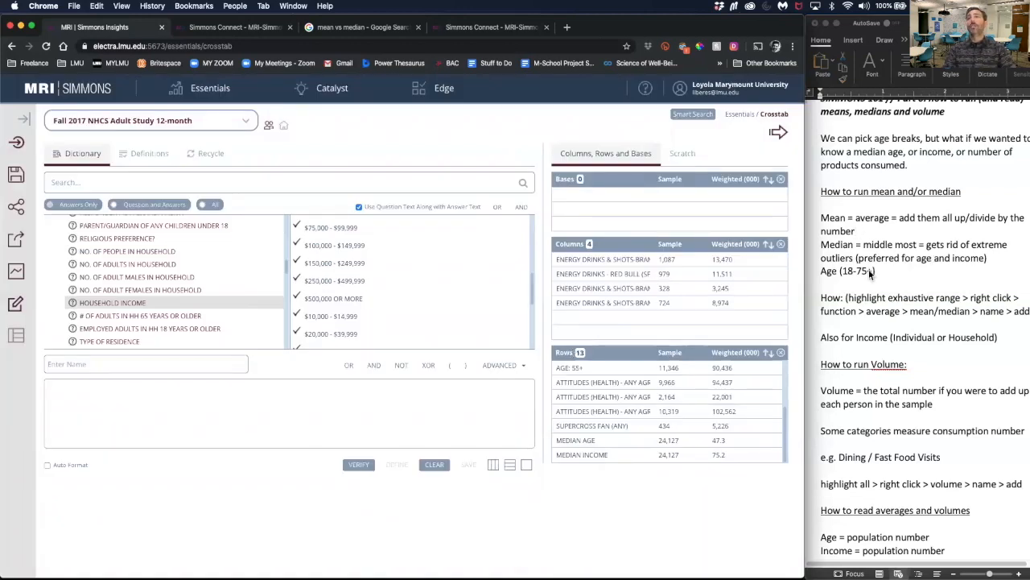
Collapse the Lifestyle (Demographics) category in the dictionary and look through the remaining categories.
scroll(872, 357, down, 1)
scroll(872, 357, down, 1)
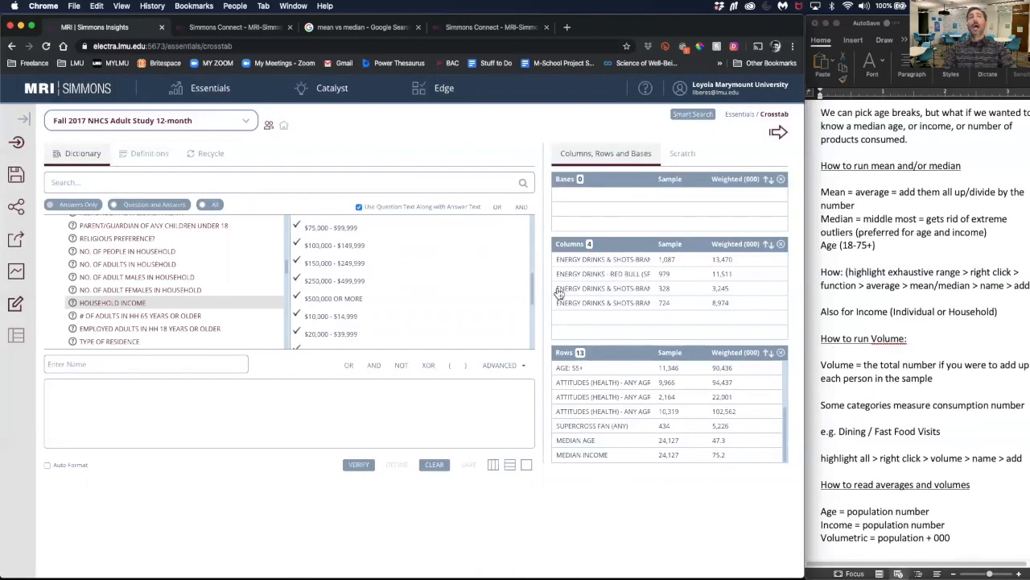
scroll(140, 285, up, 5)
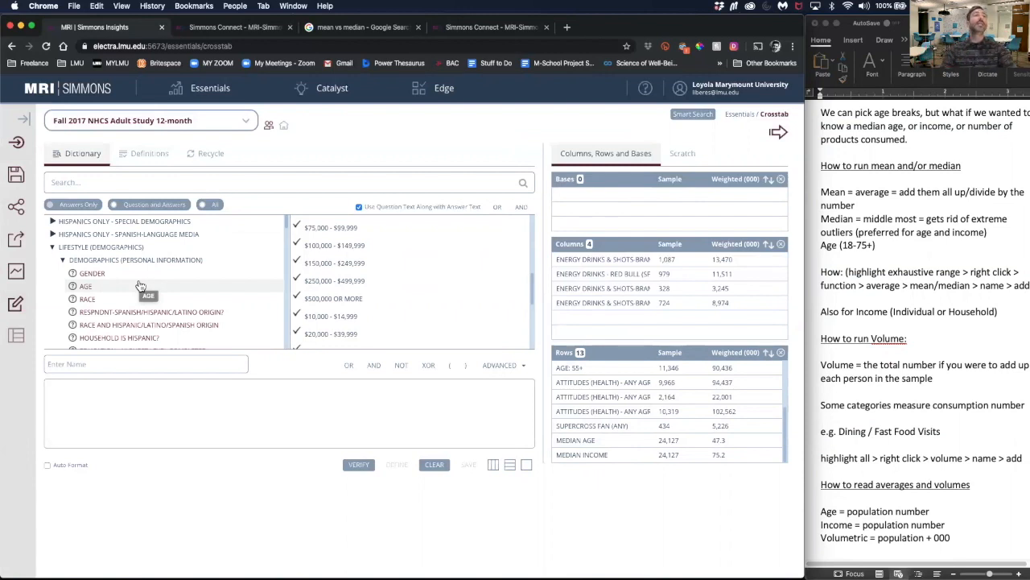
click(51, 247)
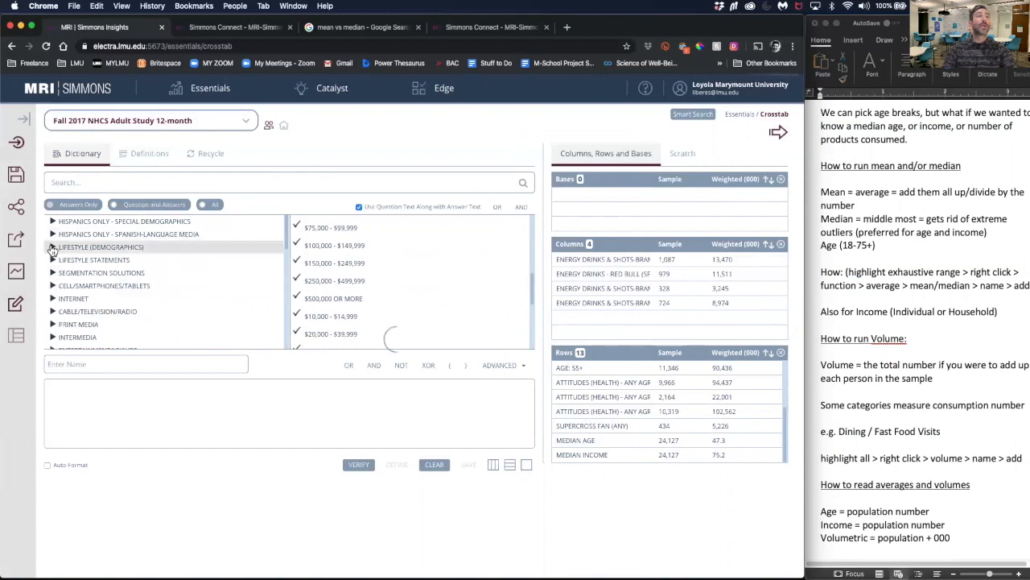
scroll(84, 261, down, 3)
scroll(89, 261, down, 2)
scroll(90, 261, up, 5)
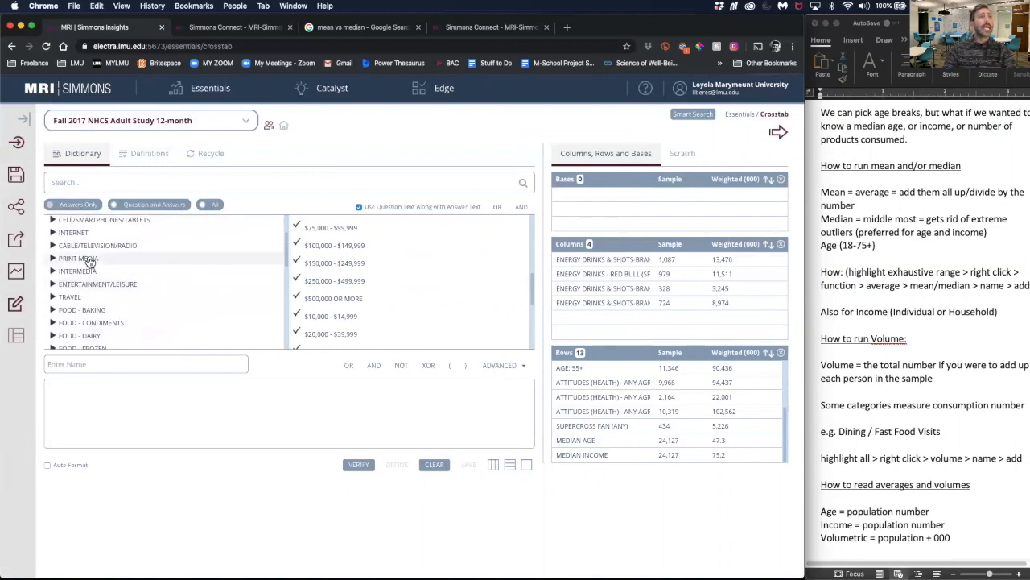
Search the dictionary for "dining" and check the matches under Entertainment/Leisure and Travel.
click(87, 182)
text(dining)
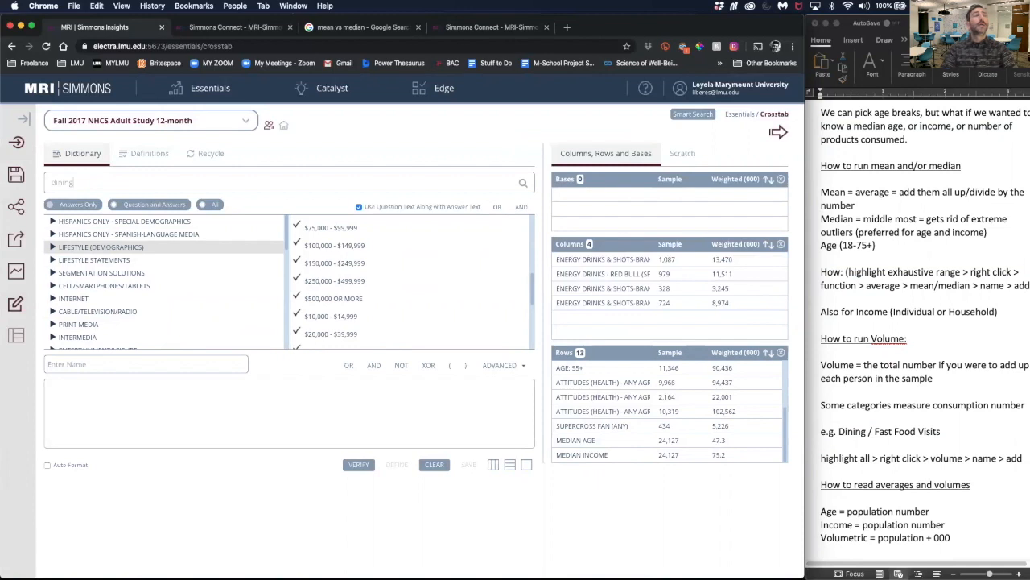
key(Return)
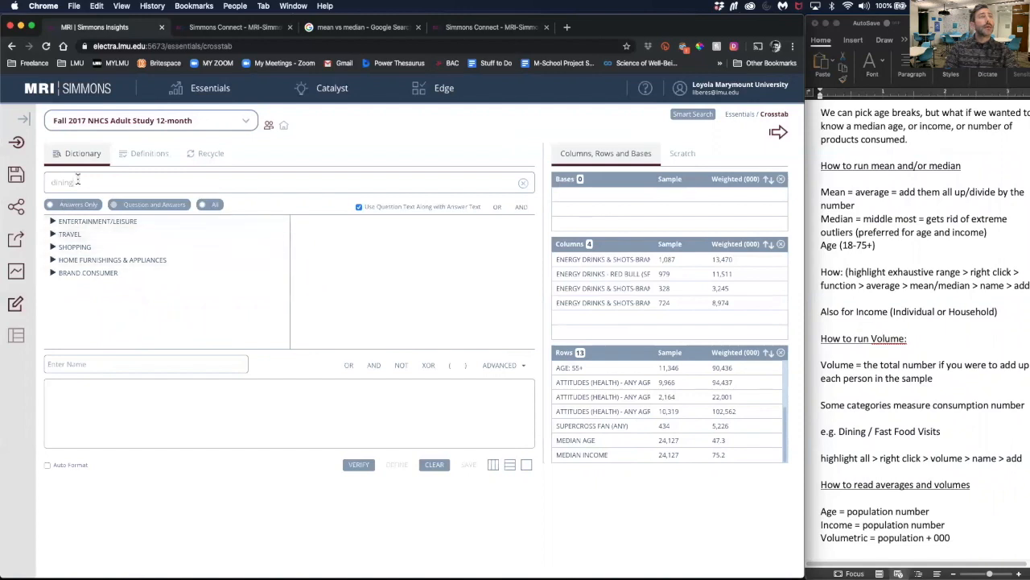
click(51, 221)
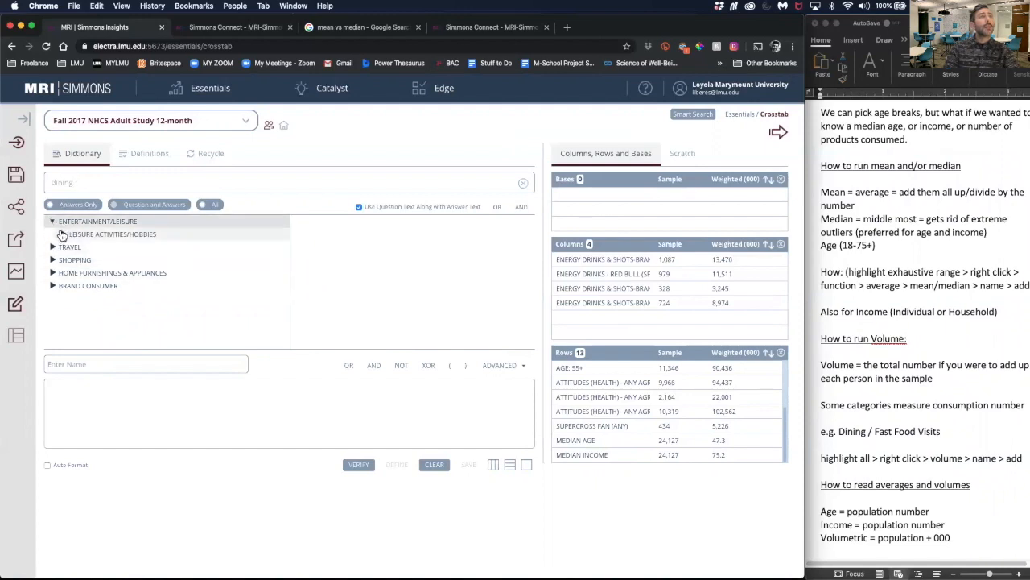
click(63, 234)
click(54, 260)
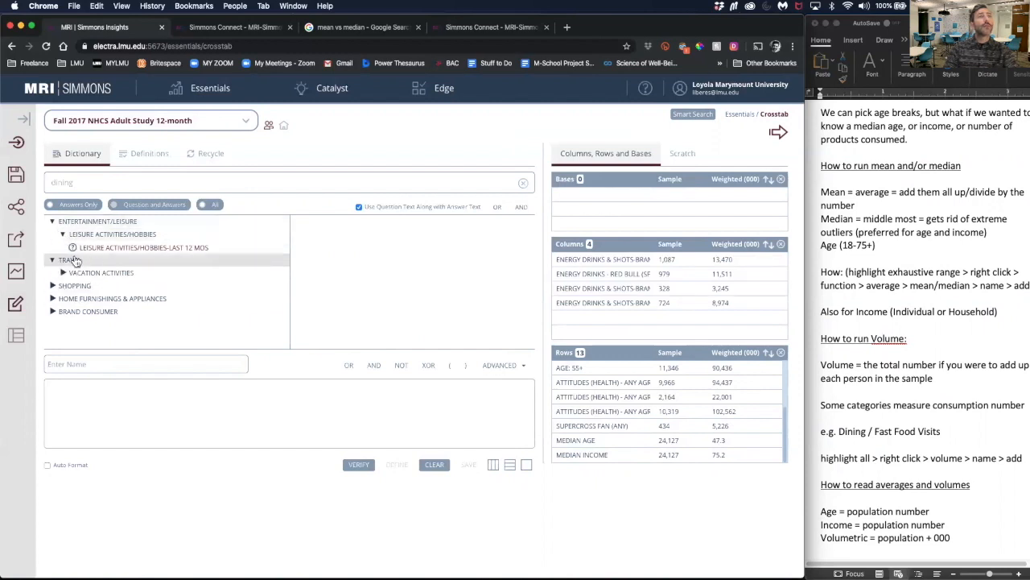
click(524, 184)
Expand the Fast Food & Drive-In Restaurants questions in the Dining category of the full dictionary.
scroll(89, 306, down, 4)
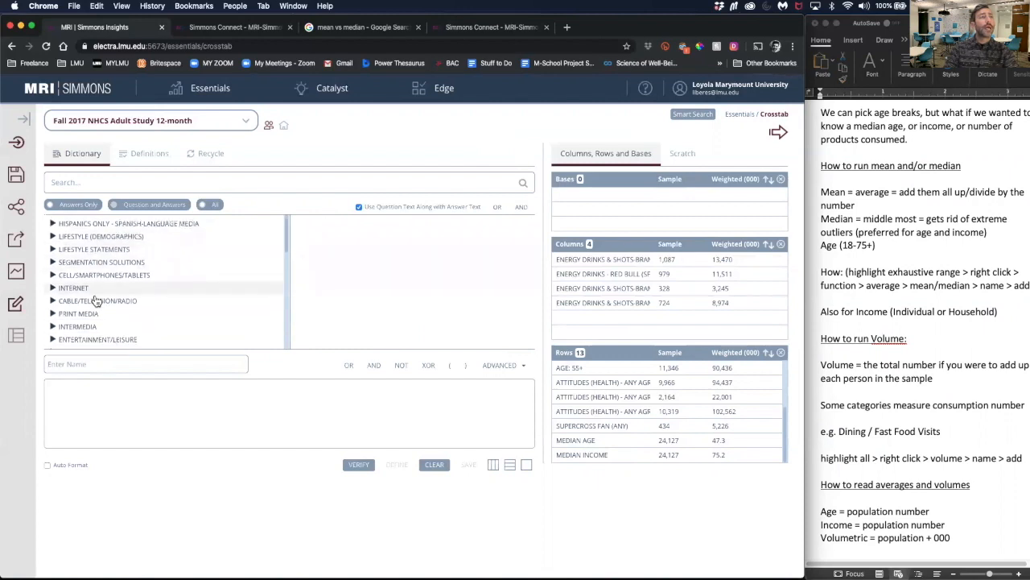
scroll(95, 299, down, 4)
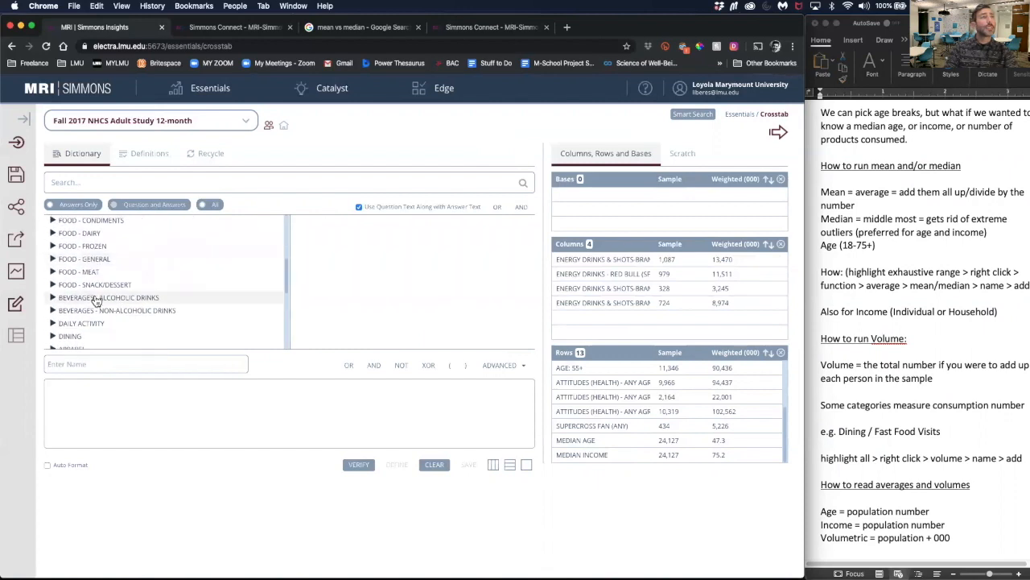
click(51, 329)
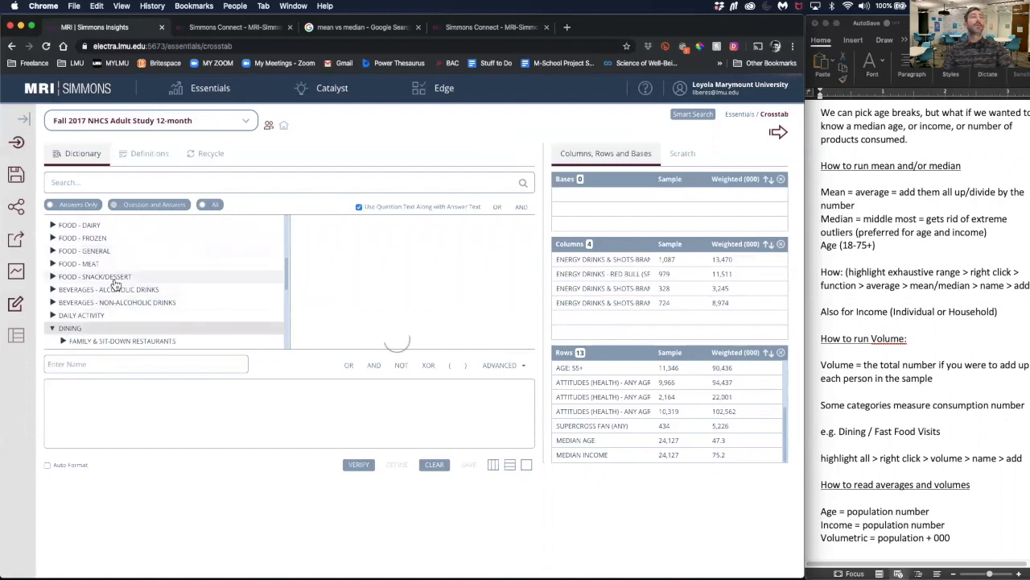
scroll(115, 283, down, 3)
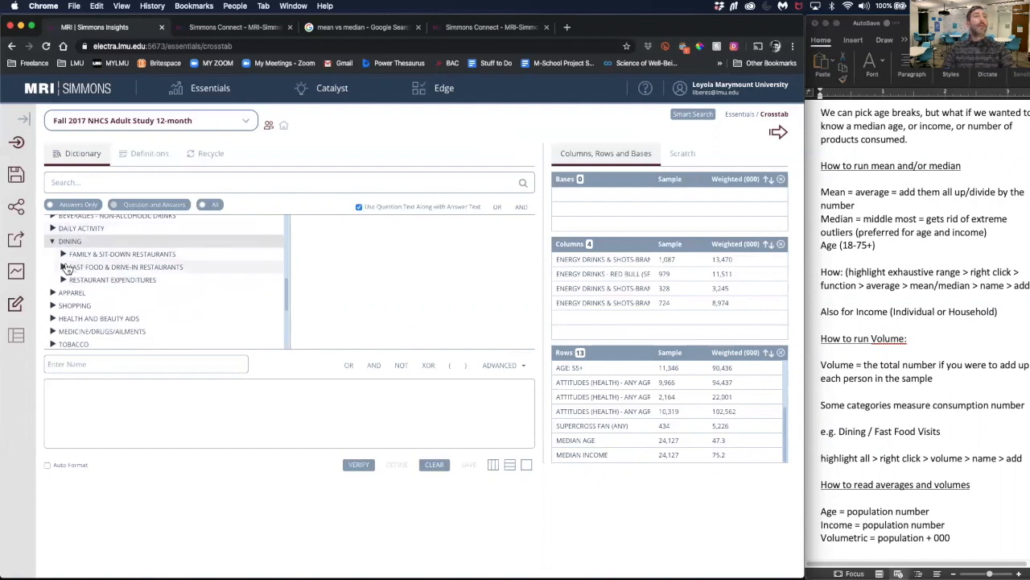
click(64, 268)
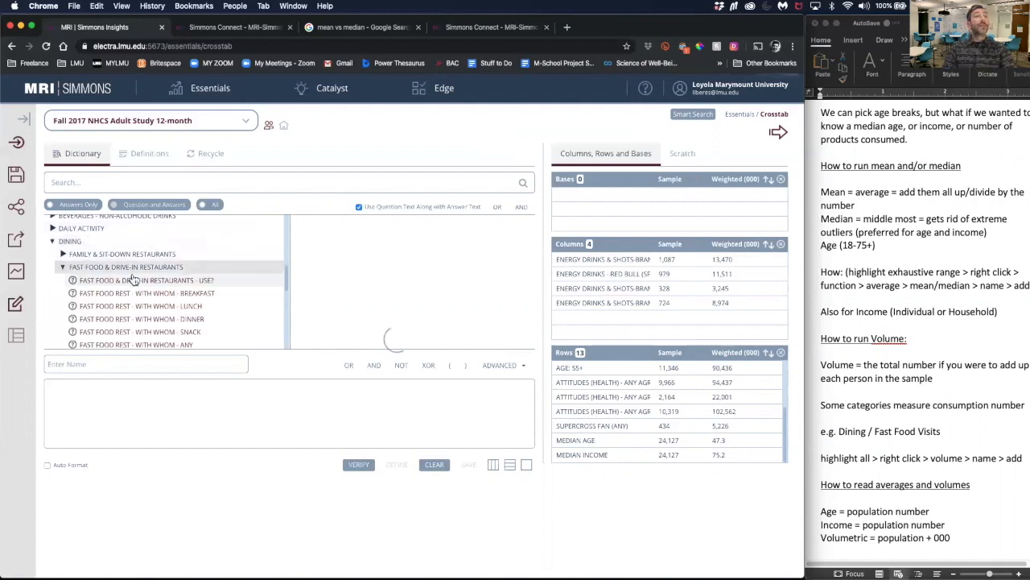
scroll(159, 284, down, 1)
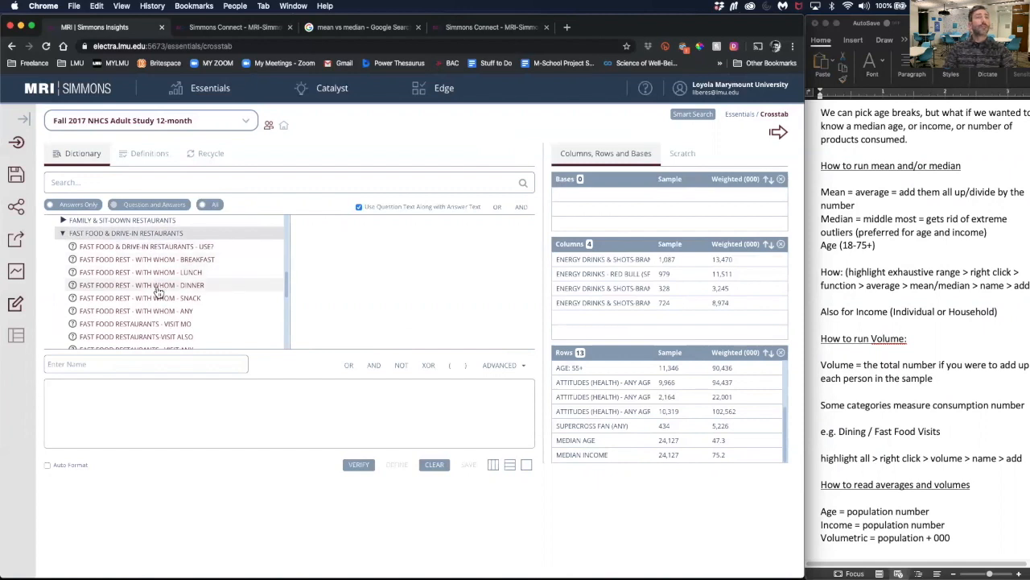
scroll(158, 290, down, 2)
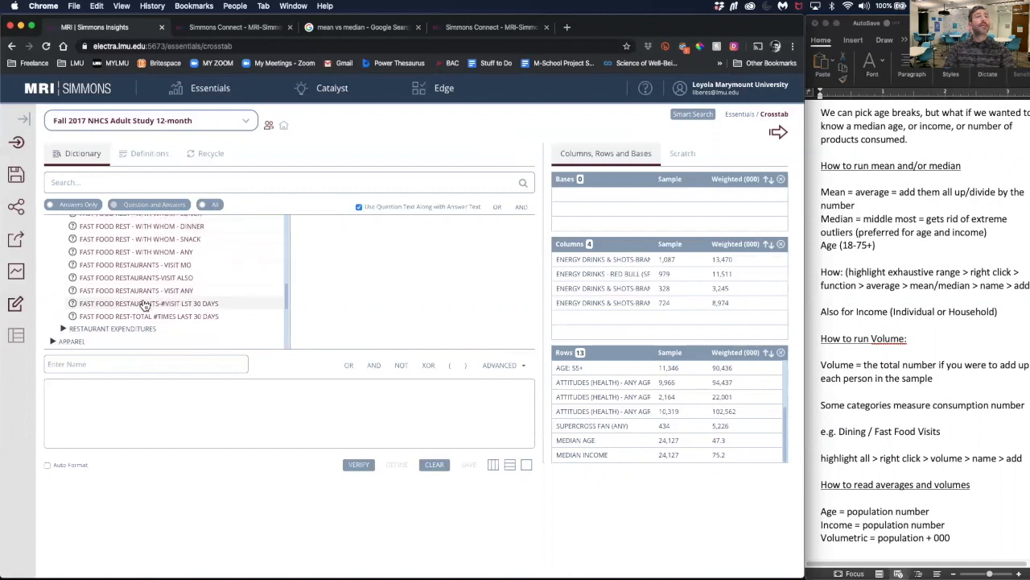
Open the FAST FOOD REST-TOTAL #TIMES LAST 30 DAYS question and select all its answers from 30 OR MORE through 0.
click(179, 304)
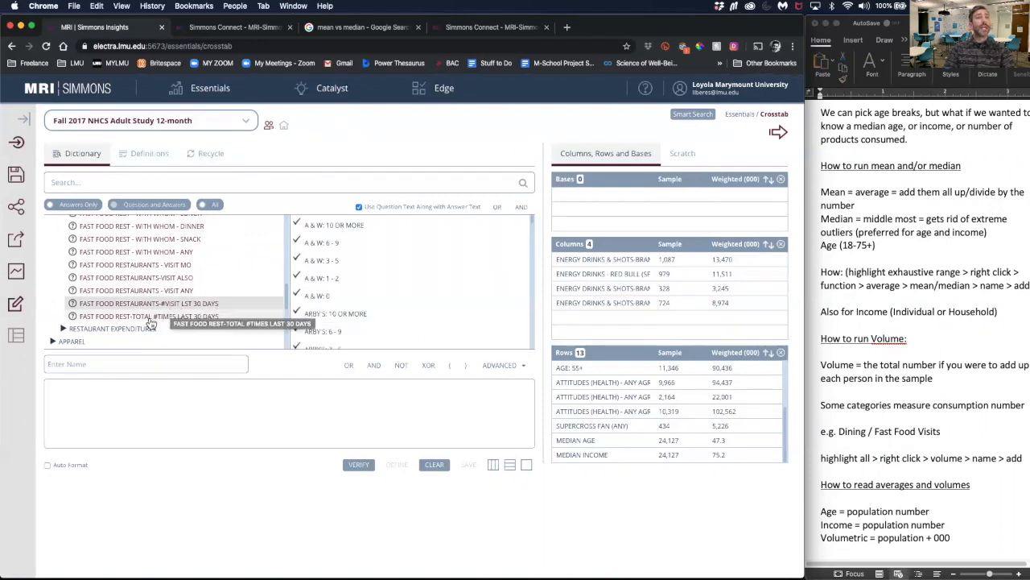
click(180, 316)
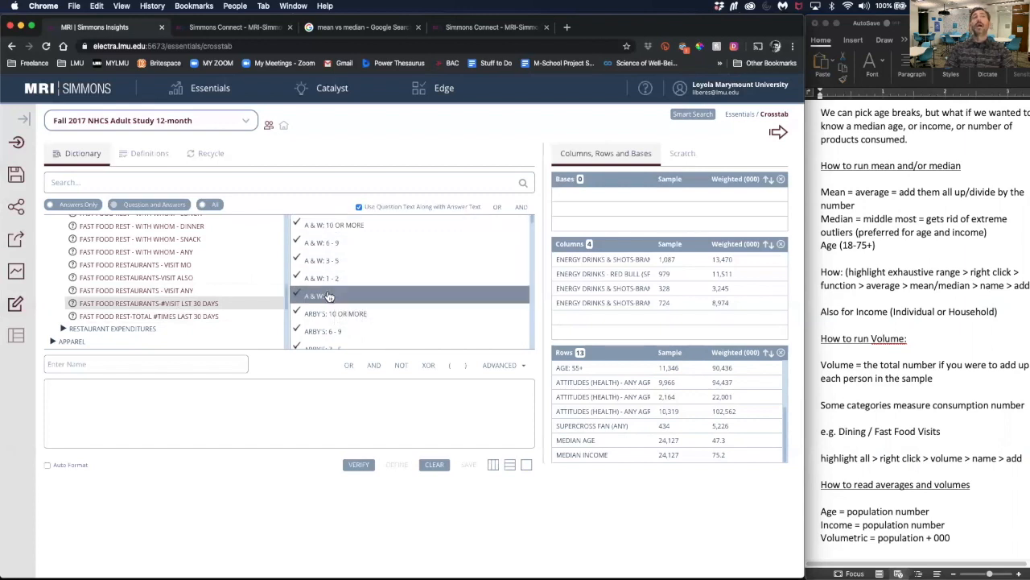
click(200, 317)
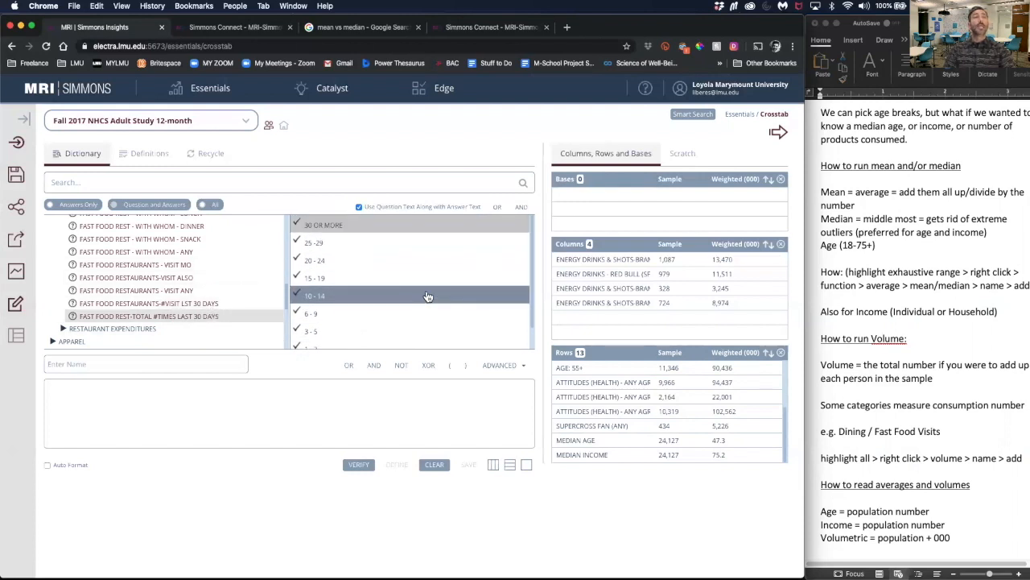
scroll(333, 229, down, 1)
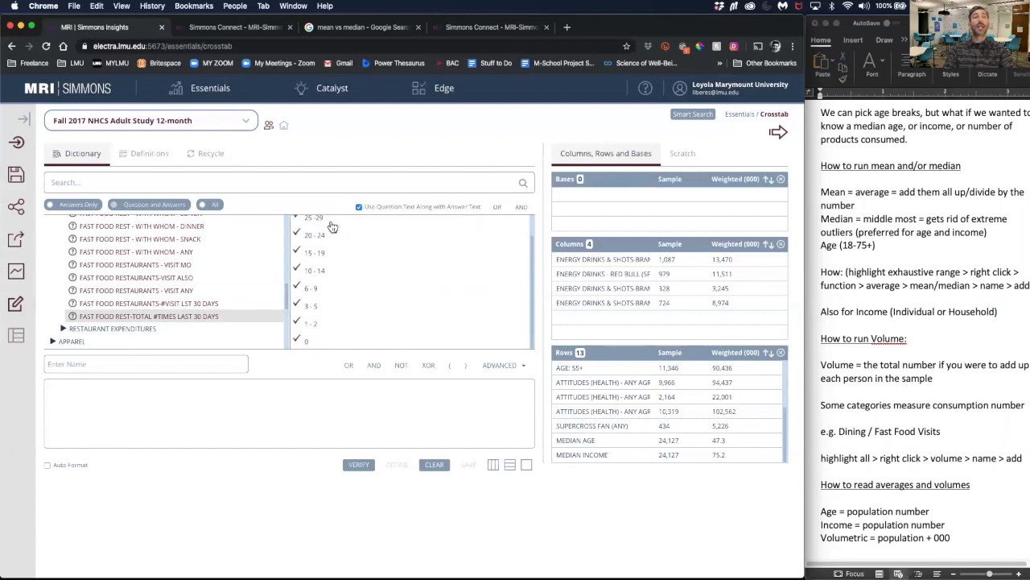
shift+click(308, 345)
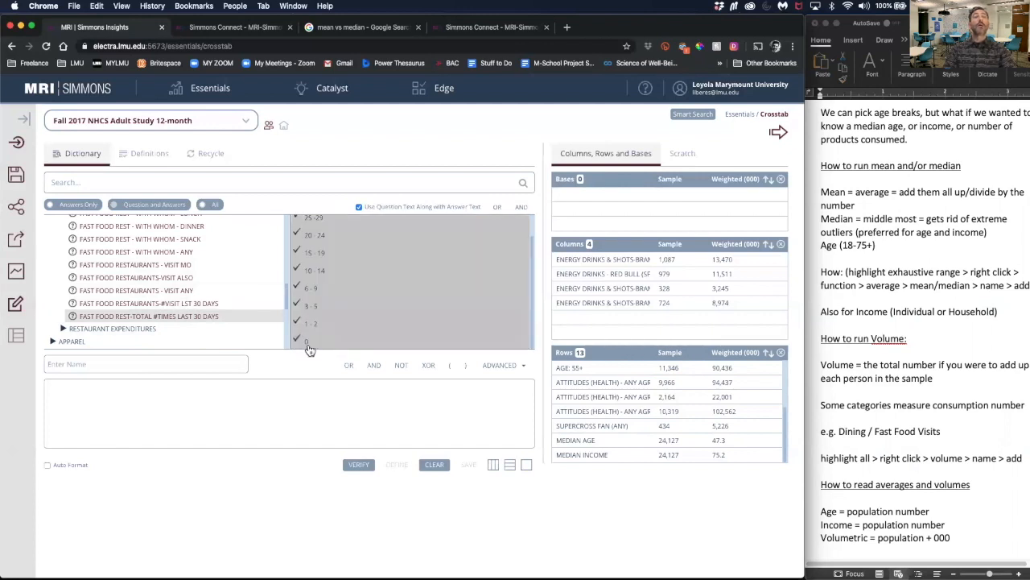
Create a volume function from the selected visit counts, title it QSR VISITS VOLUMETRIC, and add it to the crosstab rows.
right_click(367, 255)
click(378, 263)
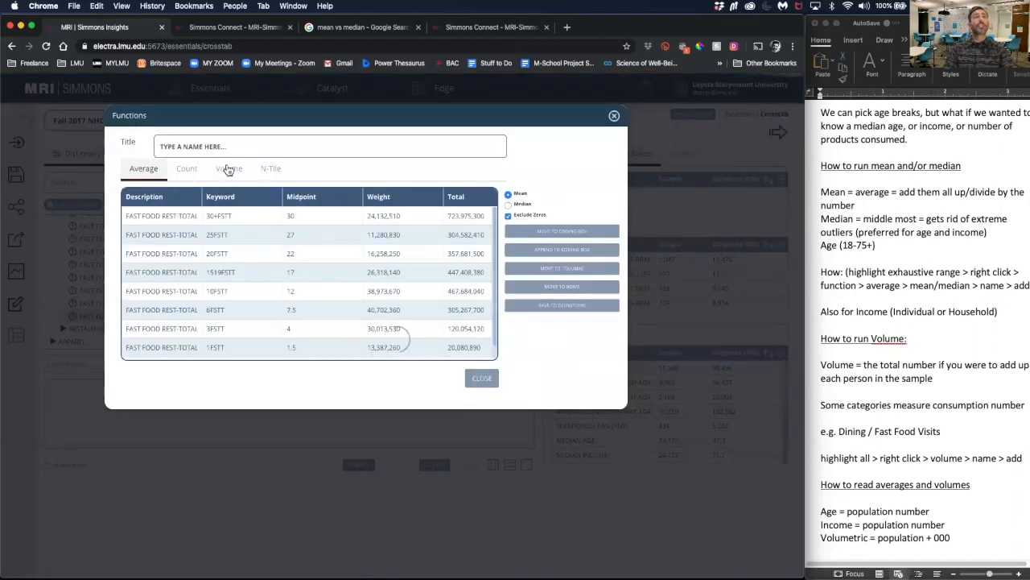
click(231, 171)
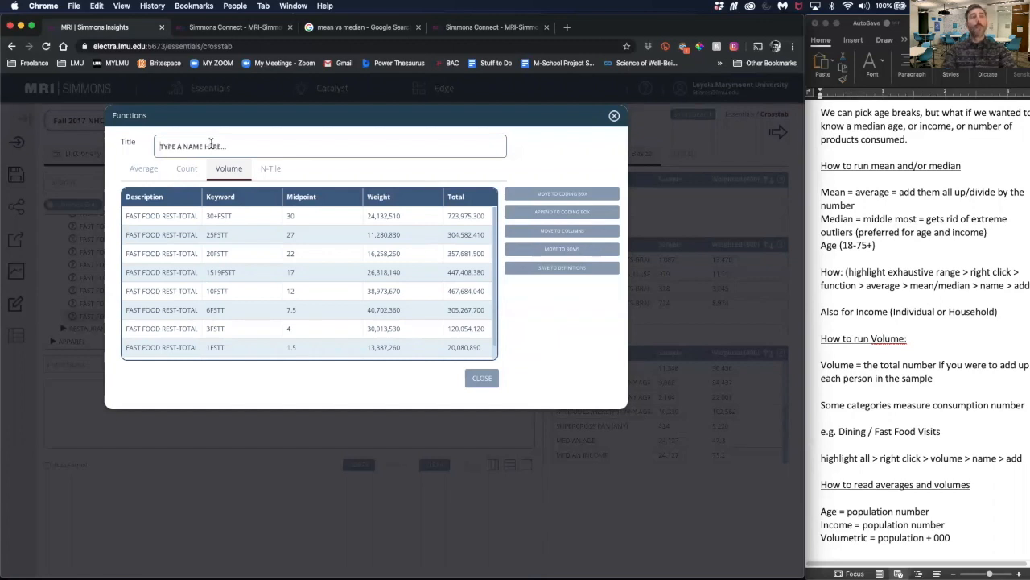
click(211, 145)
text(QU)
text(R VISI)
text(TS VOLUMETRIC)
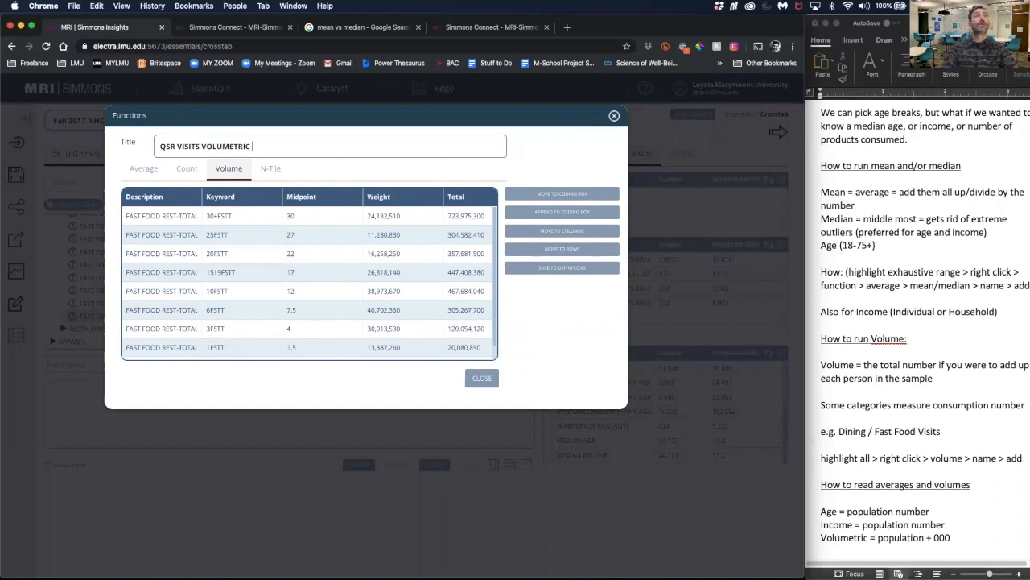
click(538, 251)
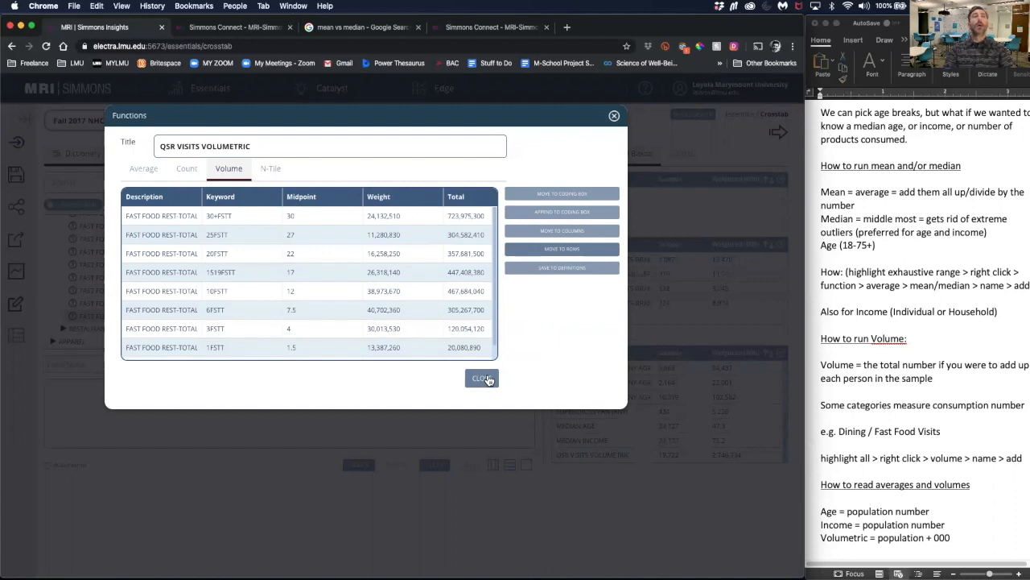
click(482, 378)
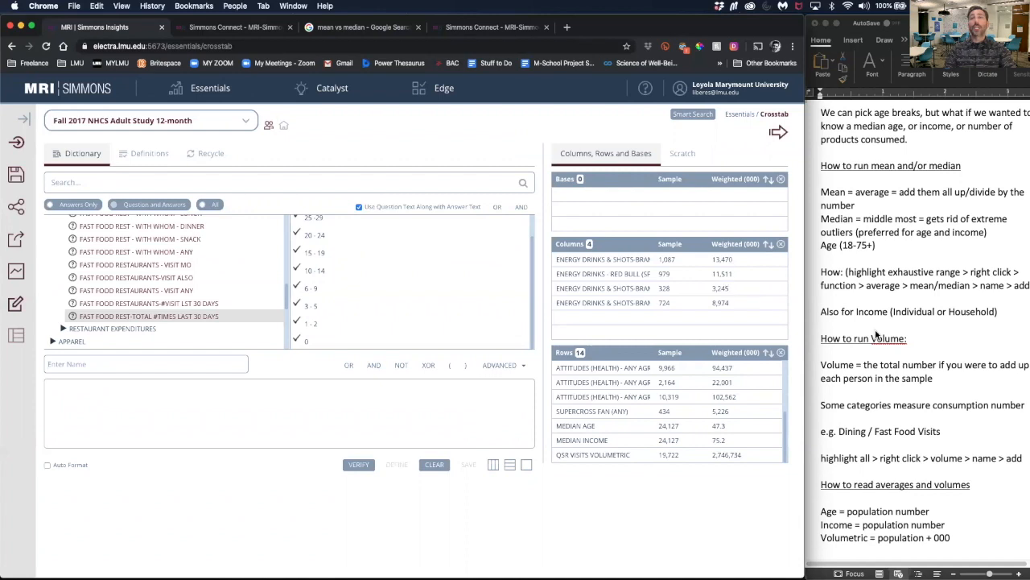
Run the crosstab with the MEDIAN AGE, MEDIAN INCOME and QSR VISITS VOLUMETRIC rows and switch its chart type to Crosstab View.
scroll(934, 363, down, 1)
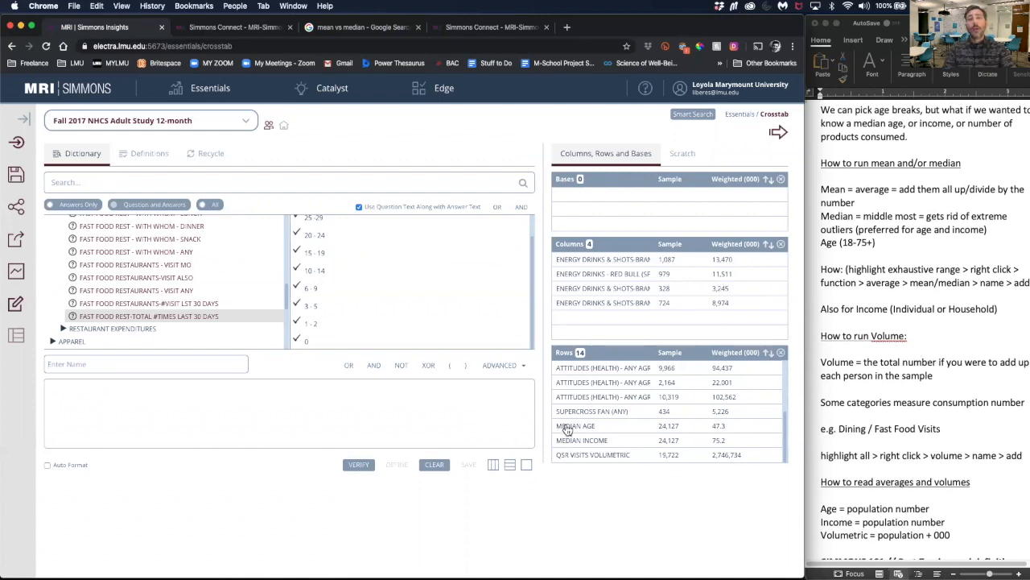
click(568, 427)
click(577, 441)
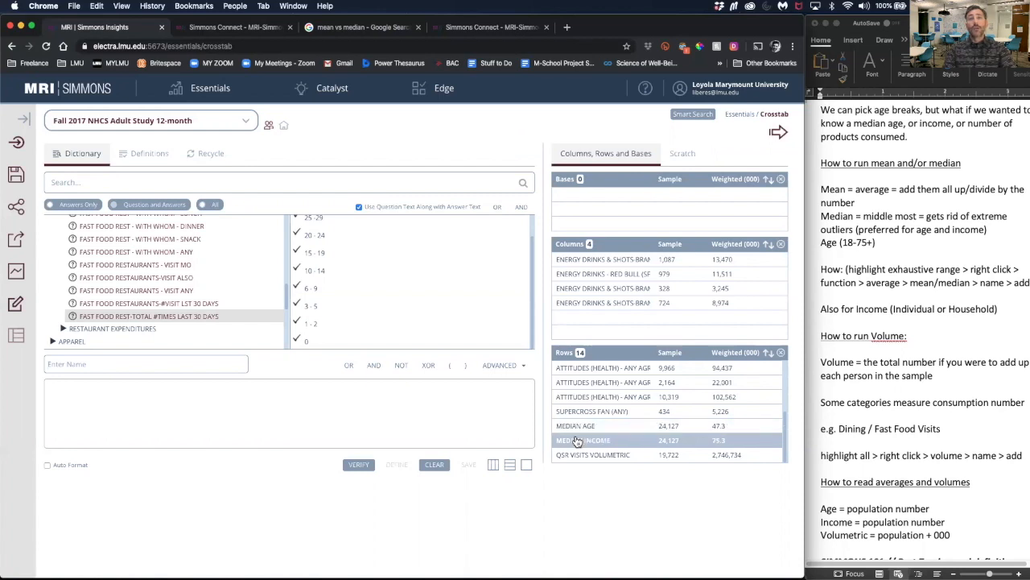
click(579, 459)
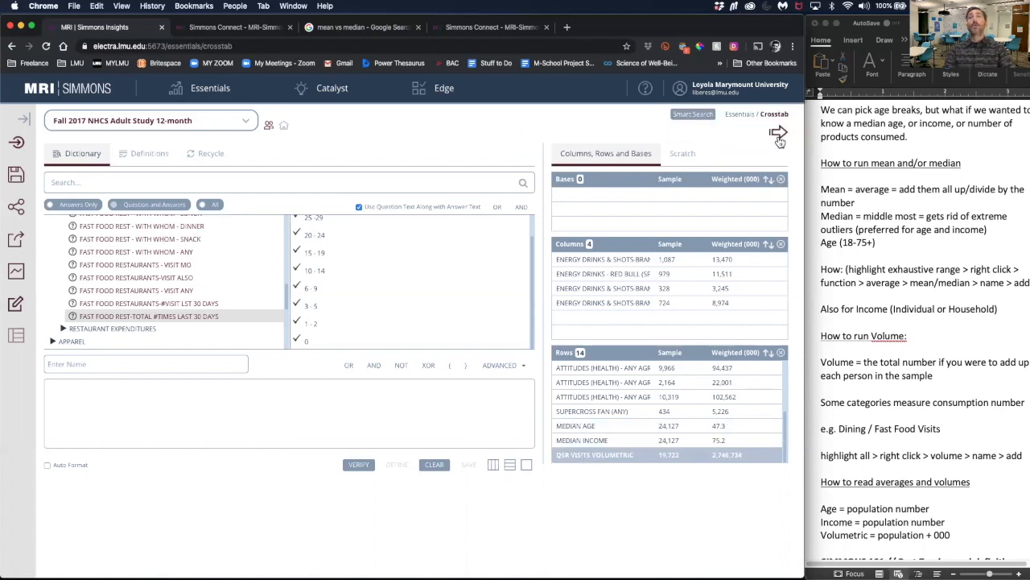
click(779, 139)
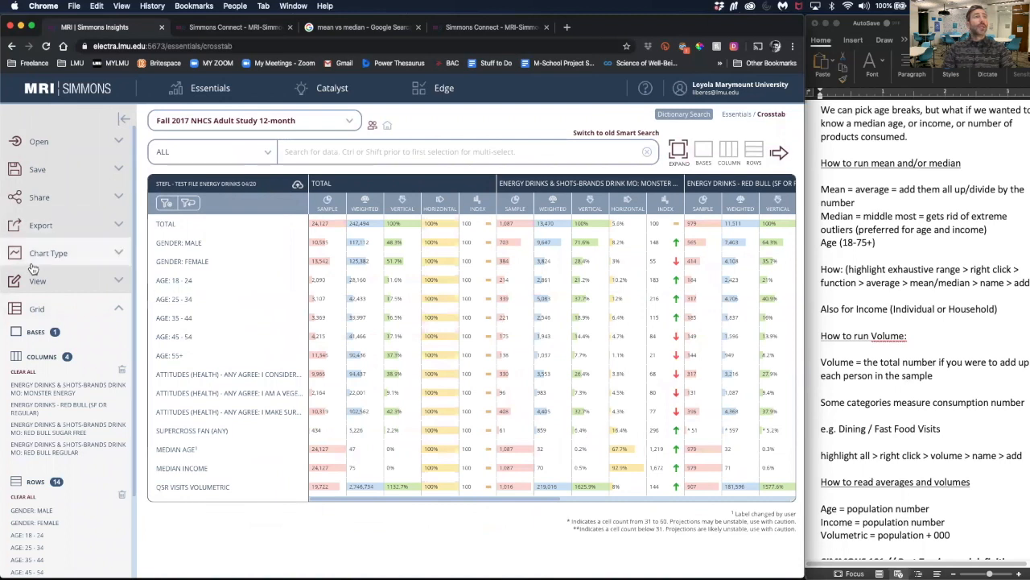
click(41, 256)
click(50, 295)
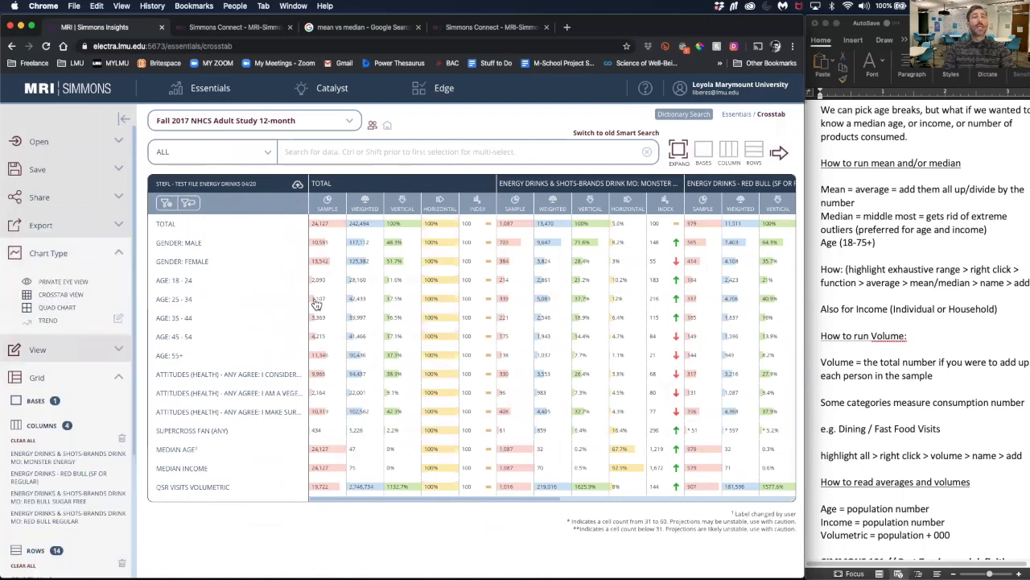
Compare the weighted median age and median income of the Monster Energy and Red Bull columns with the total population.
scroll(417, 387, down, 10)
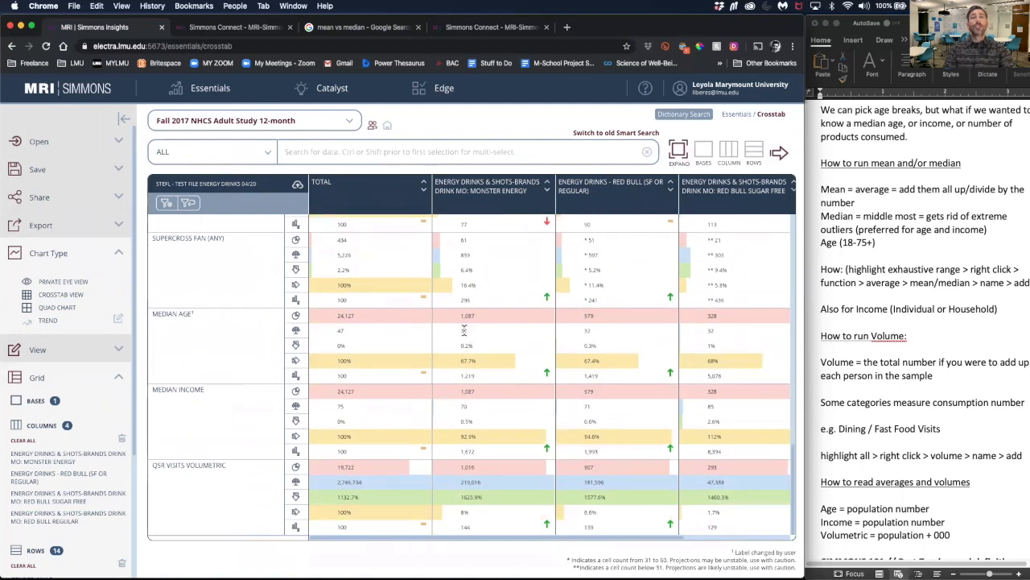
drag(463, 331, 475, 333)
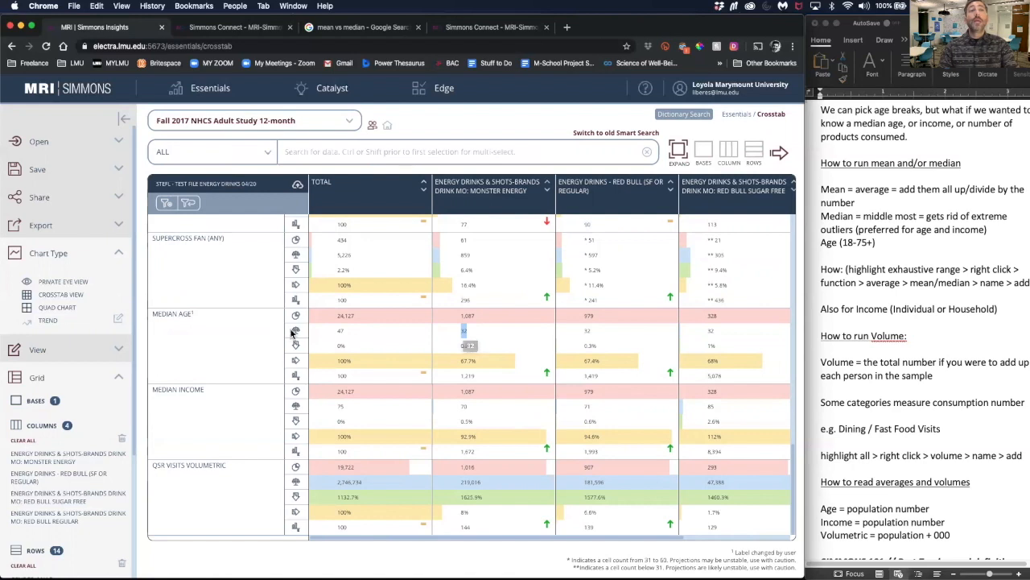
double_click(462, 332)
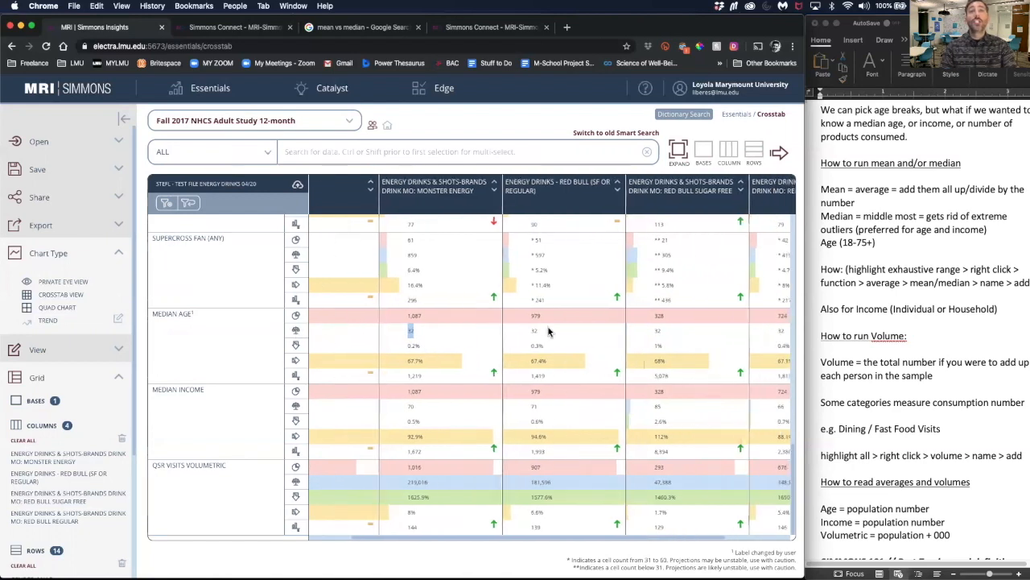
double_click(340, 331)
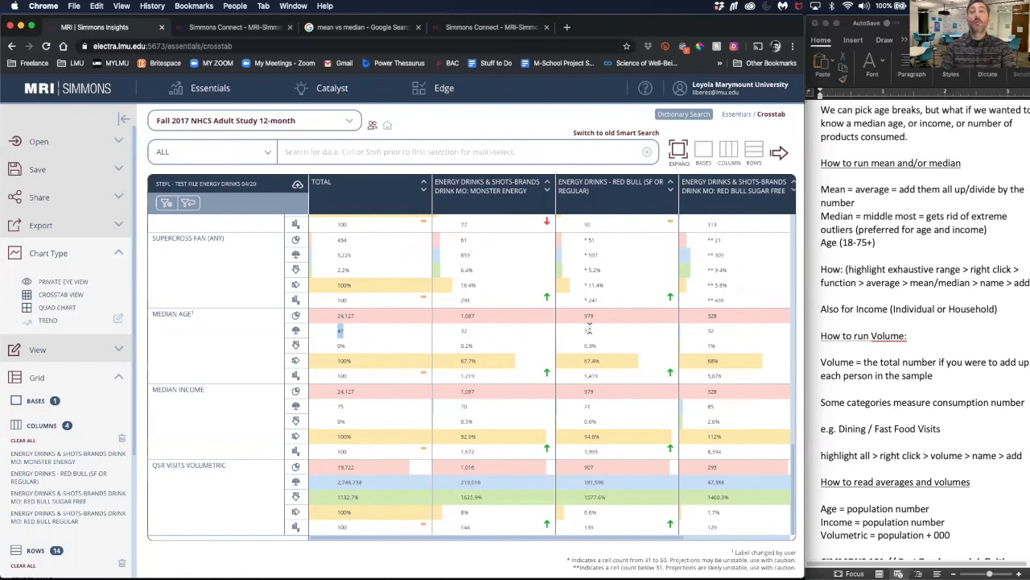
scroll(589, 328, right, 5)
scroll(590, 333, right, 3)
scroll(588, 340, right, 2)
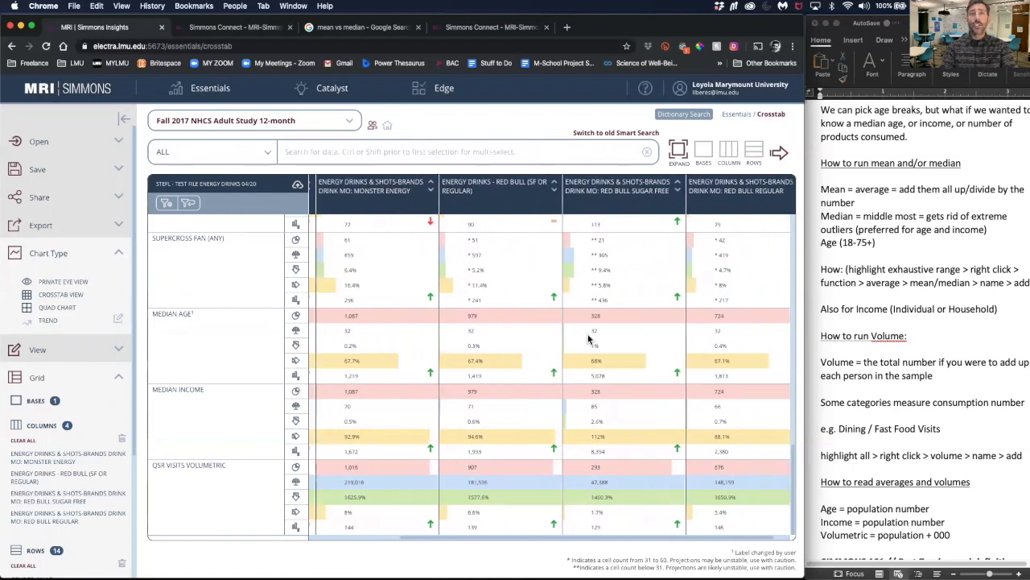
scroll(589, 340, left, 5)
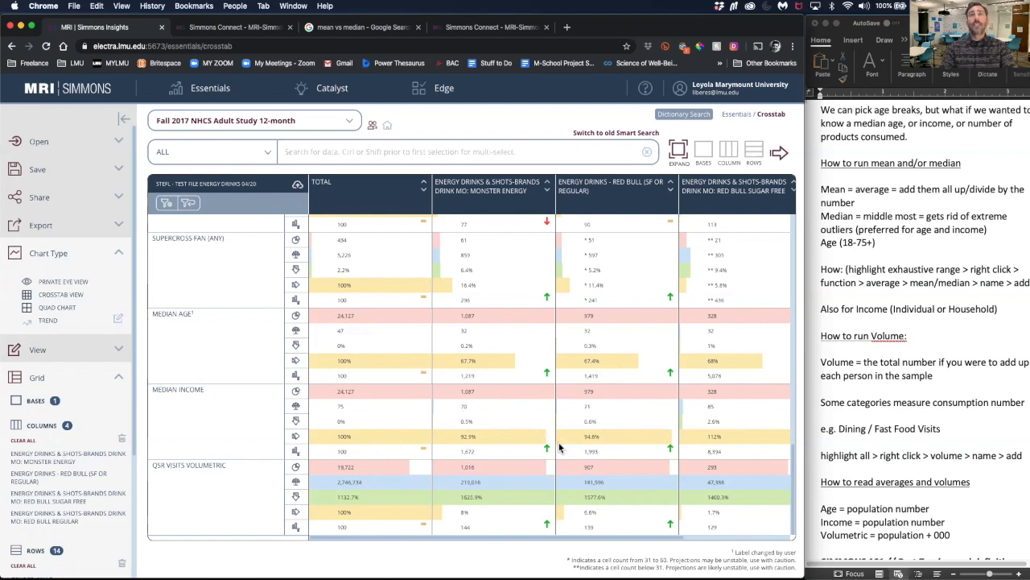
scroll(643, 400, right, 3)
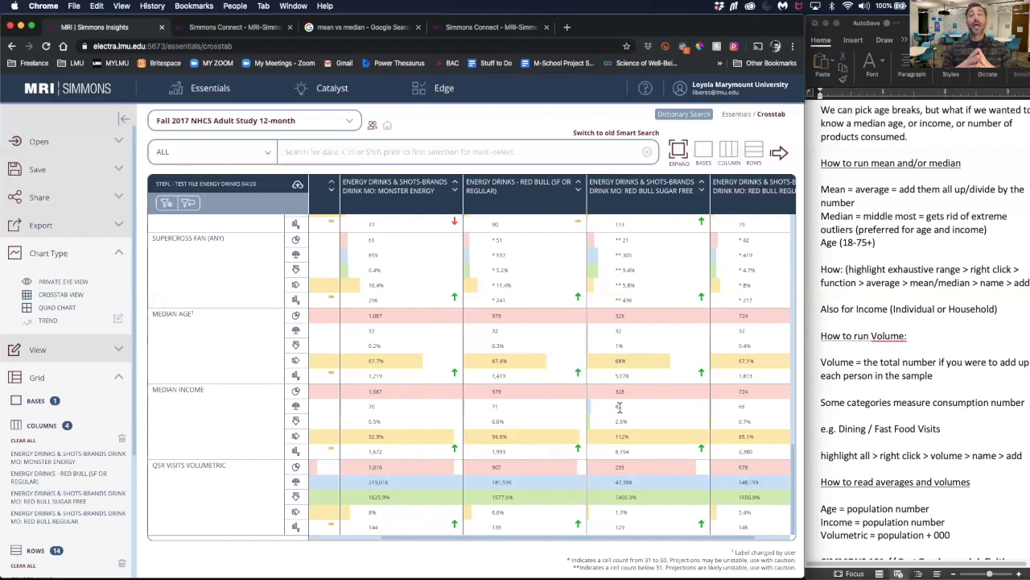
Examine the weighted QSR VISITS VOLUMETRIC figure for Monster Energy drinkers against the size of that group in the TOTAL row.
scroll(595, 394, left, 3)
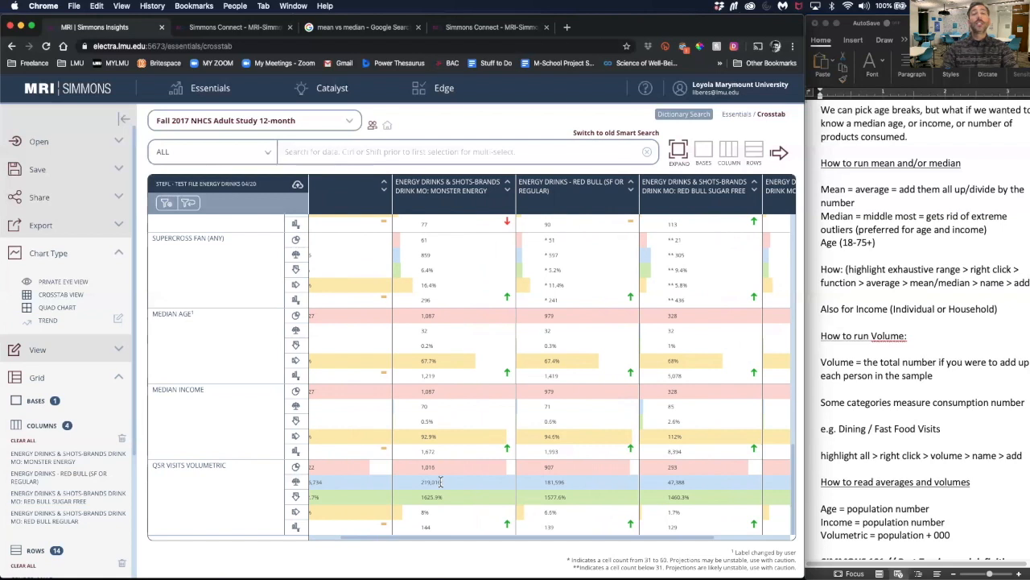
scroll(456, 481, left, 3)
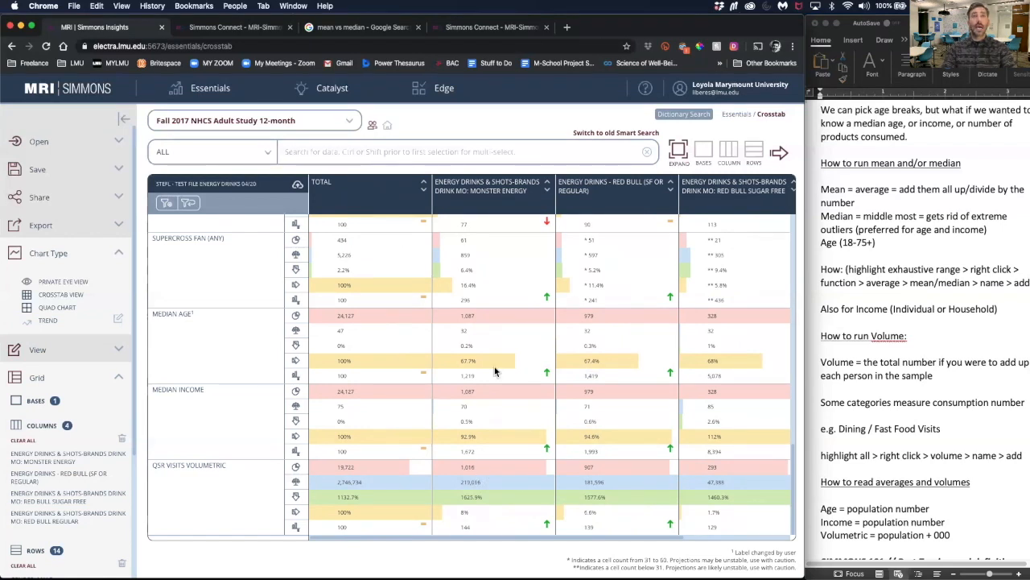
scroll(482, 387, up, 10)
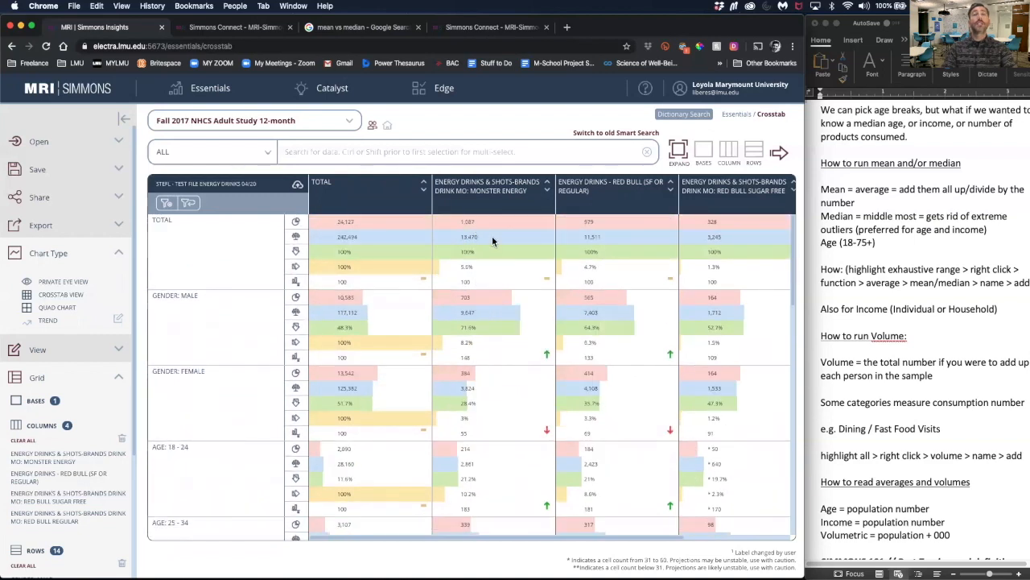
scroll(492, 240, down, 10)
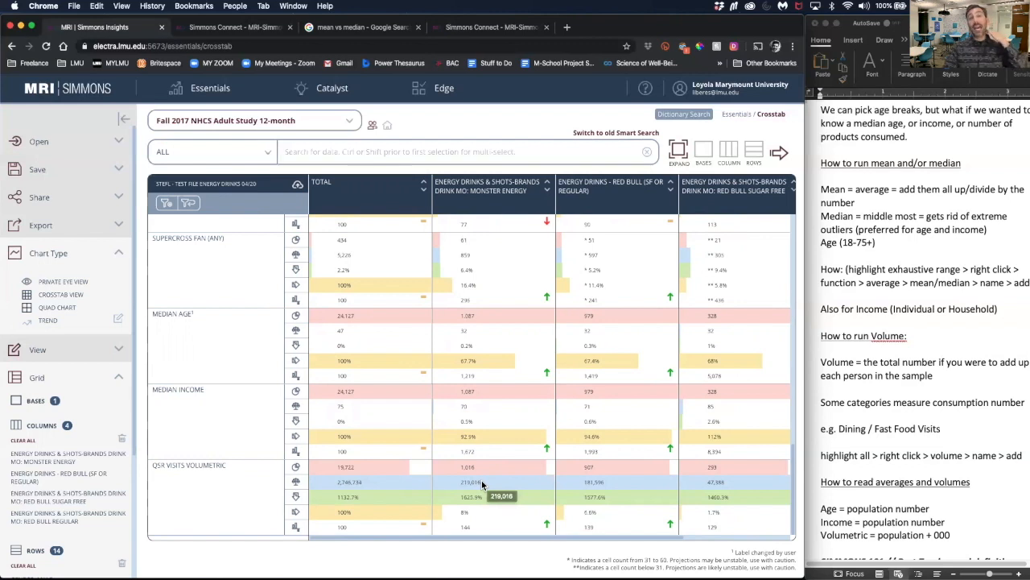
scroll(502, 384, up, 1)
scroll(502, 390, down, 1)
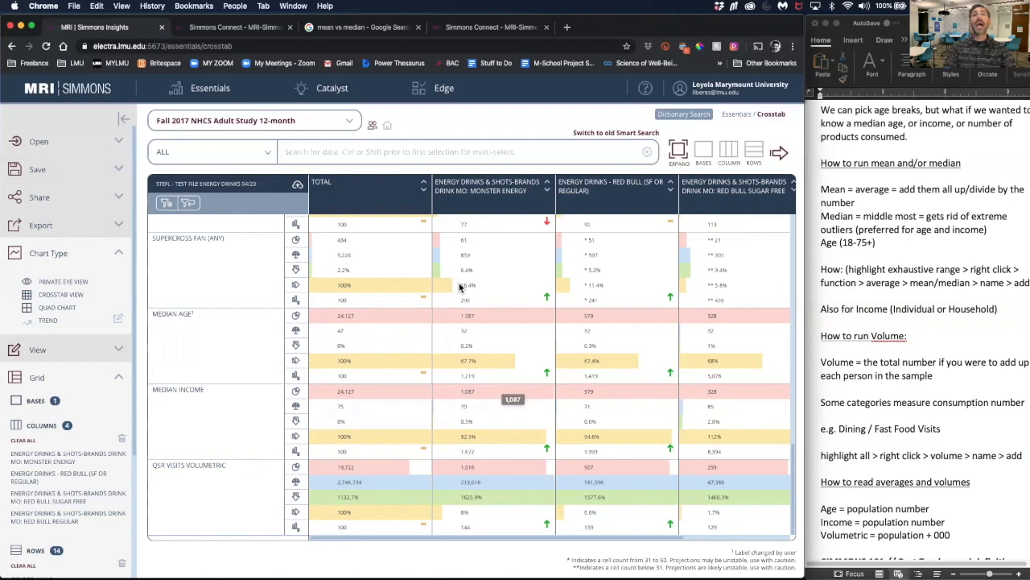
scroll(562, 361, up, 4)
scroll(562, 359, down, 4)
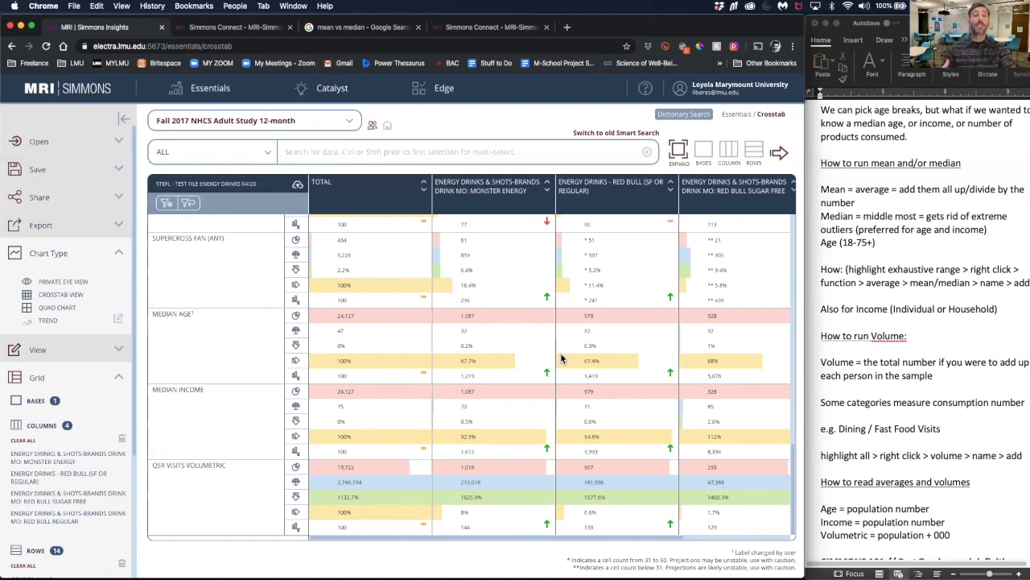
scroll(561, 358, up, 3)
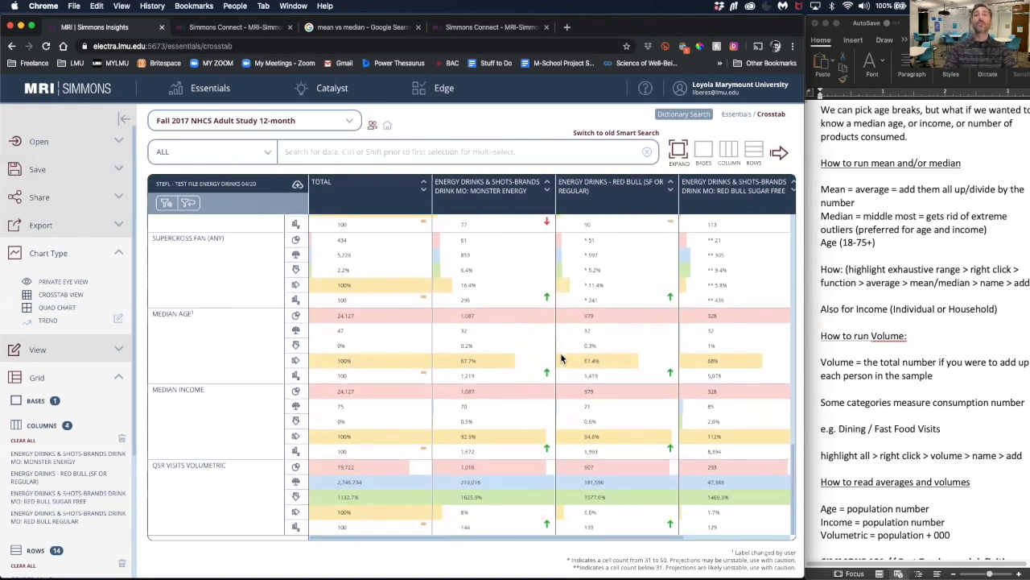
scroll(560, 352, up, 8)
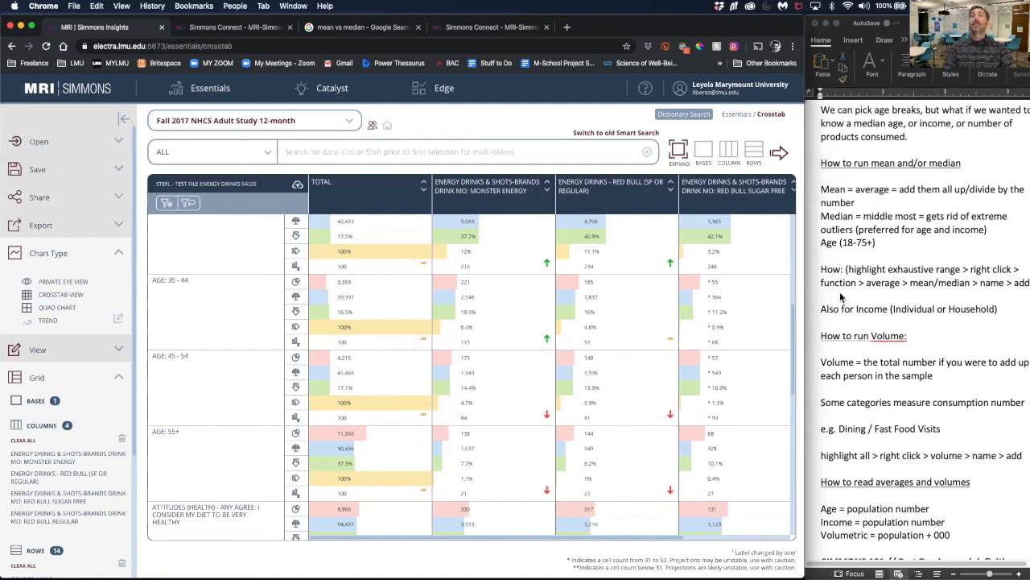
scroll(867, 326, down, 4)
scroll(867, 326, down, 2)
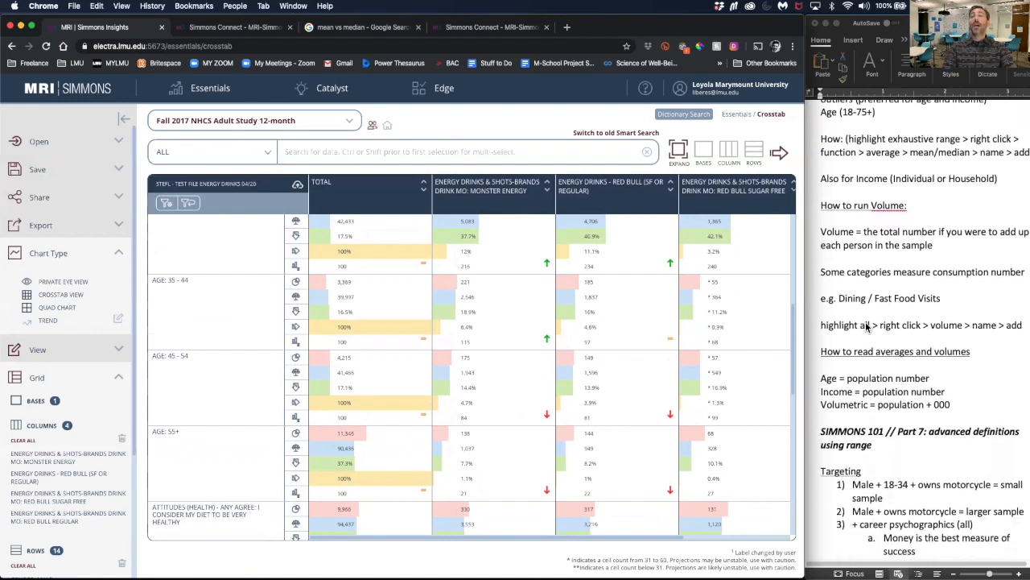